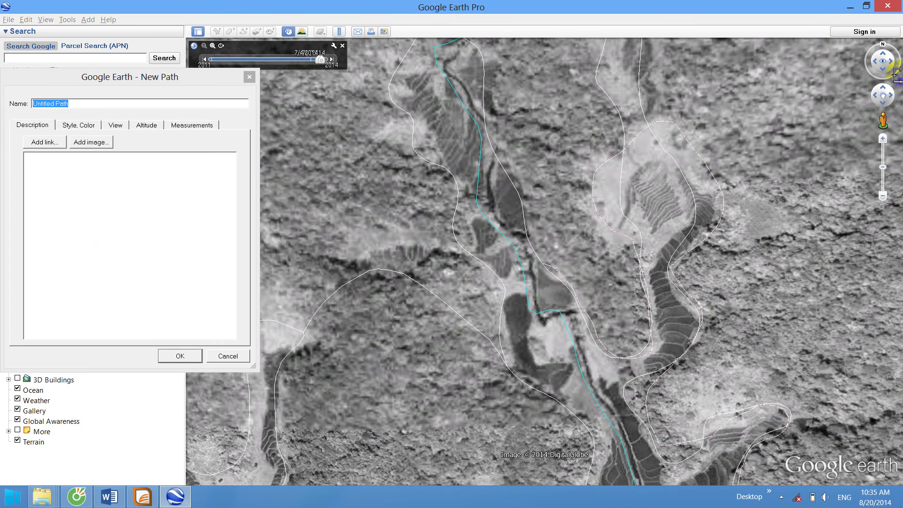
Finish the new path traced along the valley fields, keeping the name Untitled Path
left_click(883, 89)
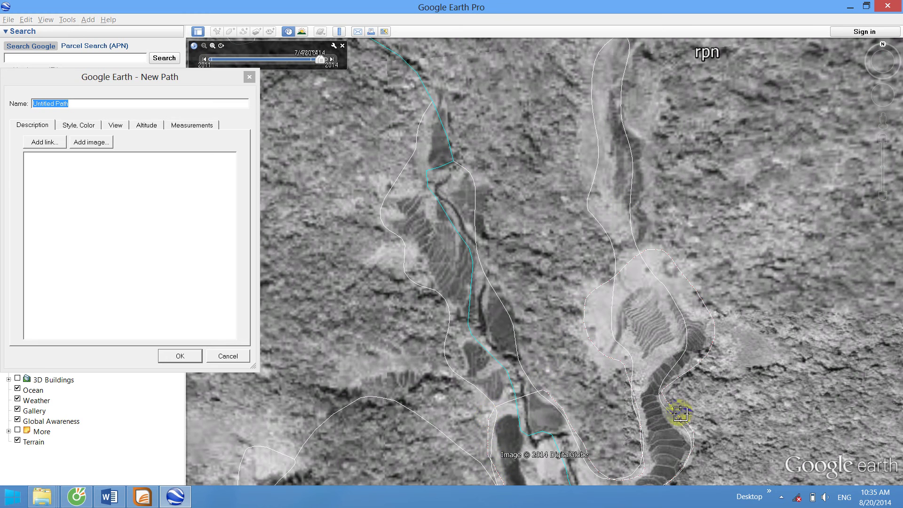
left_click(885, 108)
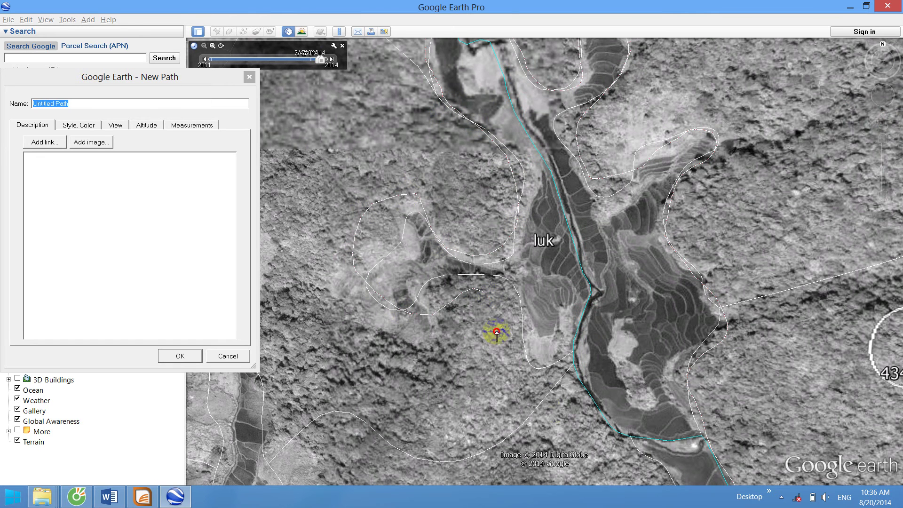
left_click(184, 356)
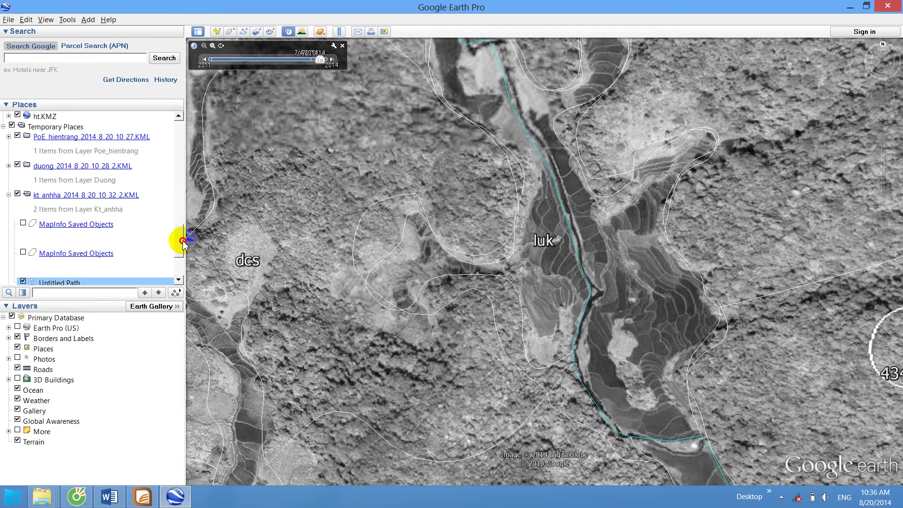
Save the Untitled Path to My Places
left_click_drag(182, 245, 178, 261)
right_click(96, 239)
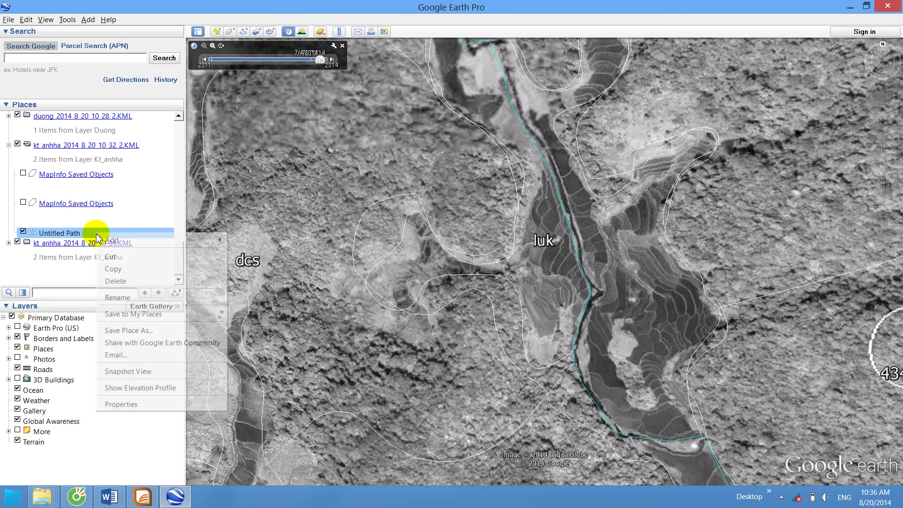
left_click(161, 313)
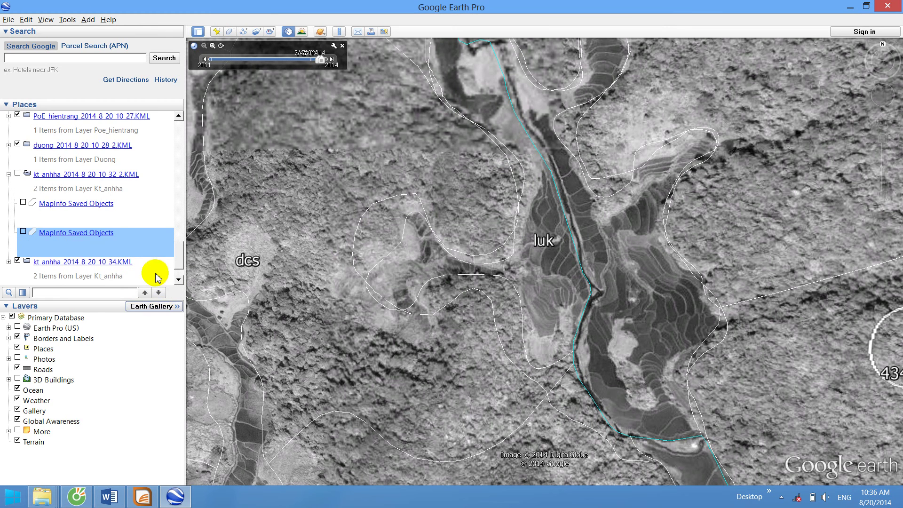
Export the Untitled Path from My Places to the Desktop as a KMZ file named Ruong.19.8
left_click(102, 266)
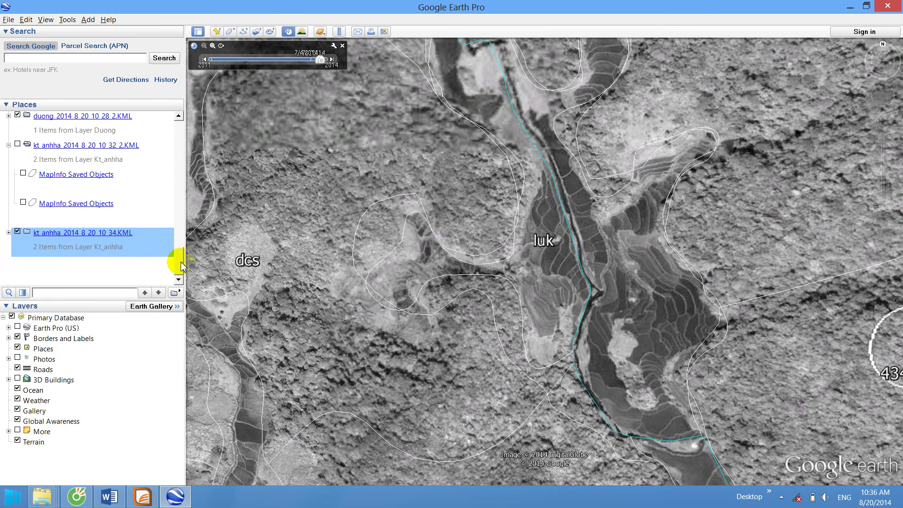
left_click_drag(180, 262, 171, 211)
right_click(68, 228)
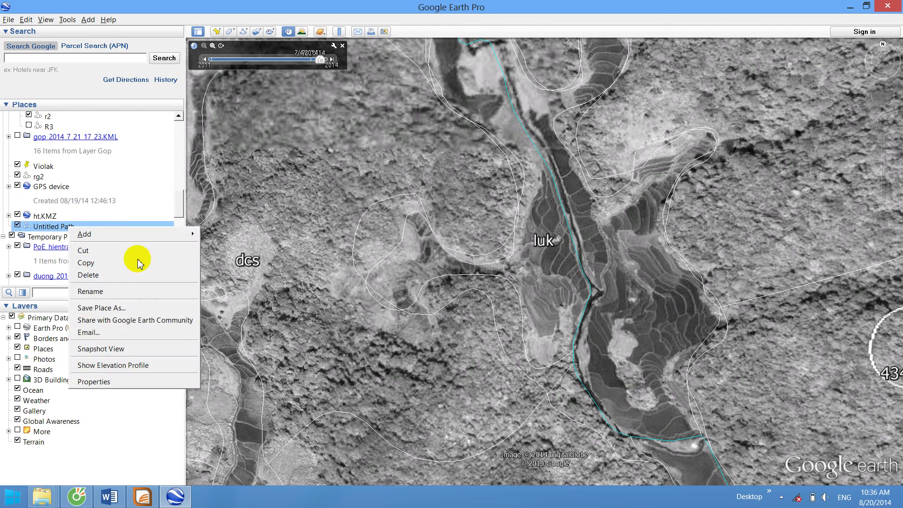
left_click(136, 304)
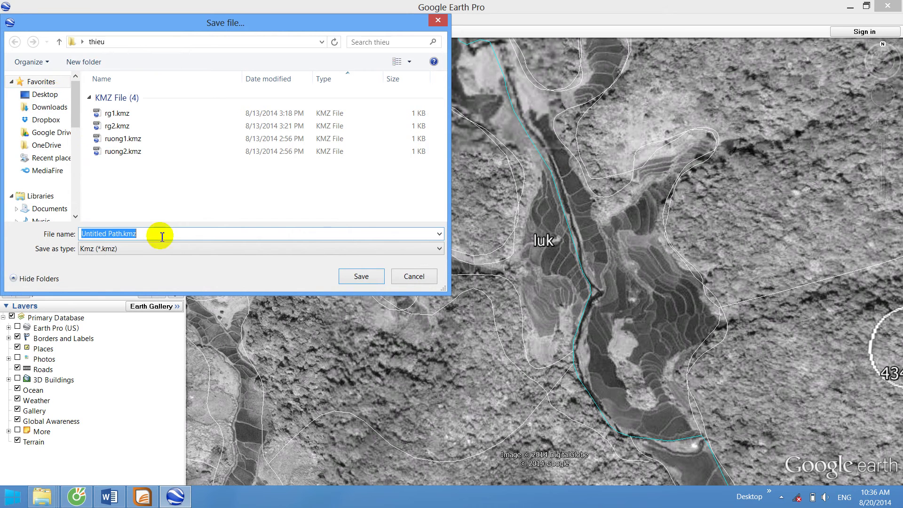
left_click(46, 94)
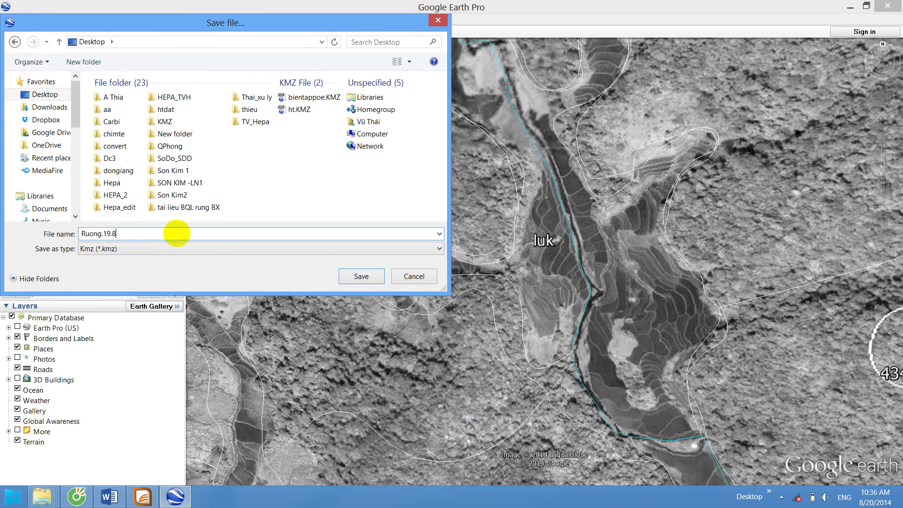
key("Return")
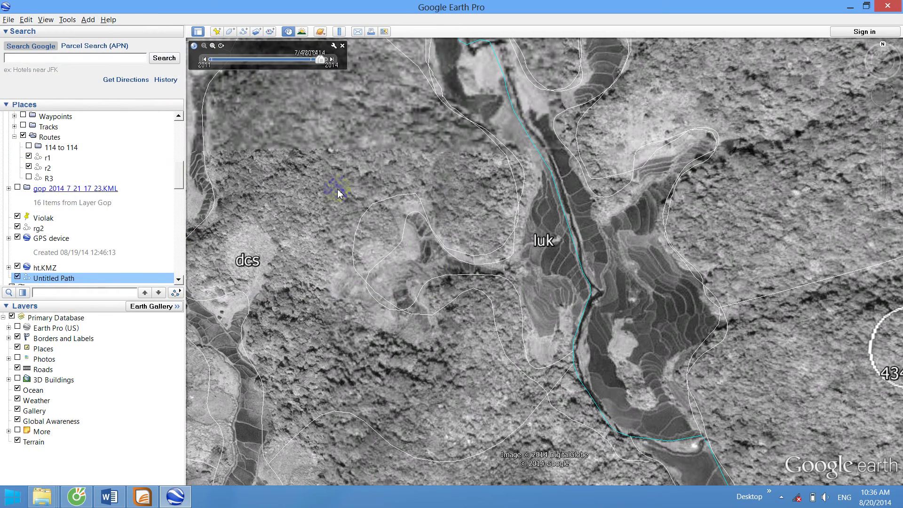
Minimize Google Earth and move the exported Ruong.19.8.kmz file to a free area of the desktop
left_click(855, 6)
left_click(842, 7)
left_click_drag(376, 322, 556, 202)
key("super")
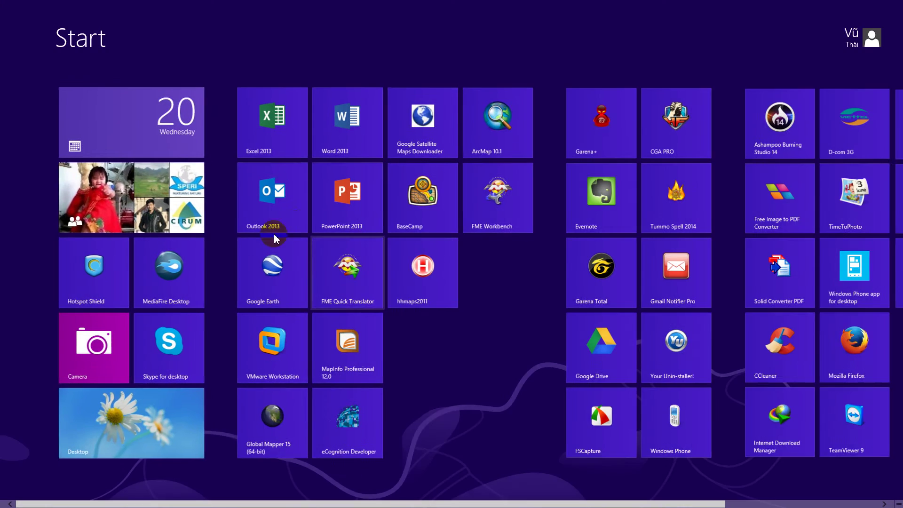
key("super")
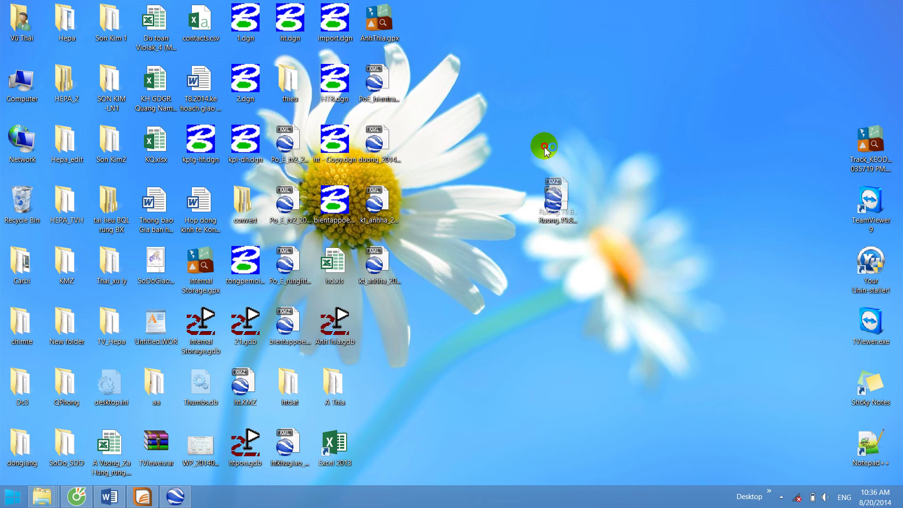
left_click_drag(559, 202, 512, 151)
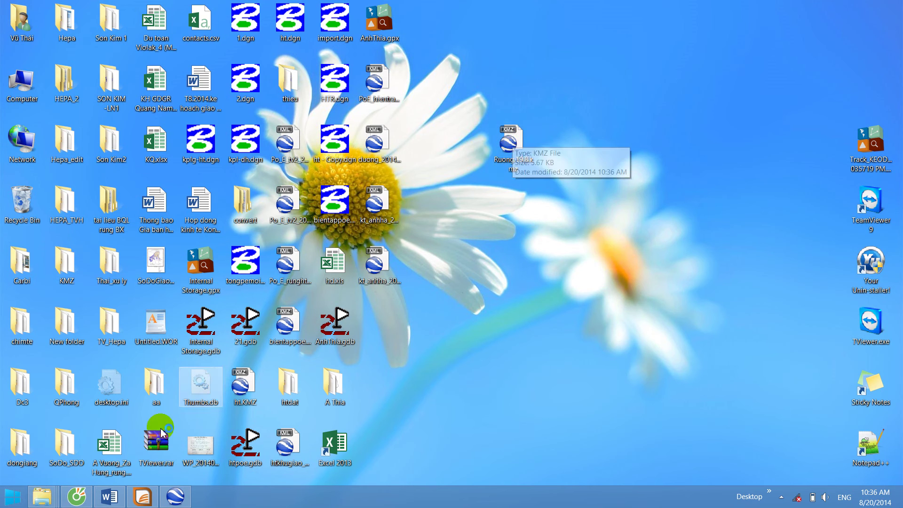
Minimize MapInfo Professional, switch to FME Quick Translator and start a new translation
left_click(142, 497)
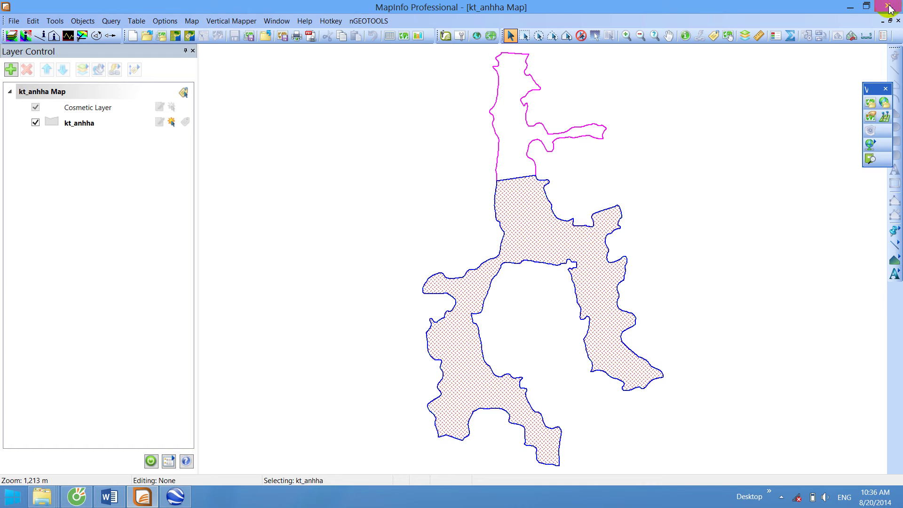
left_click(857, 7)
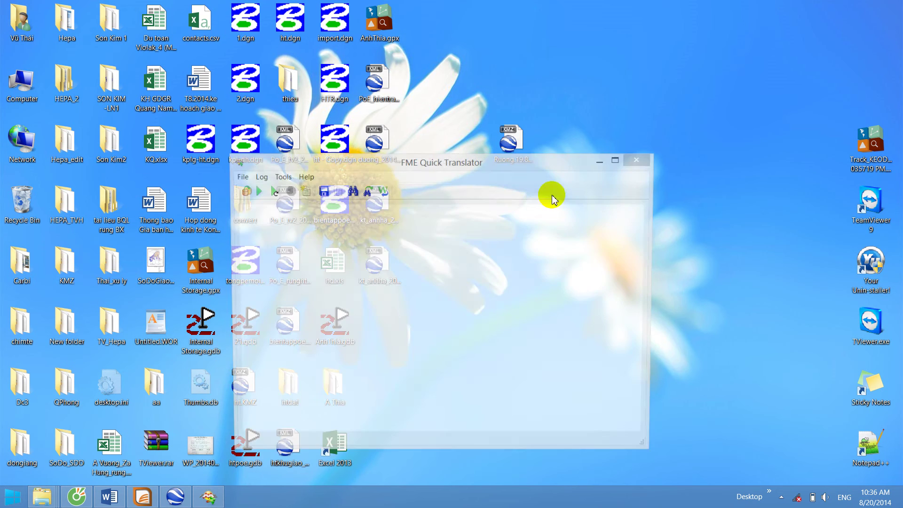
left_click(243, 190)
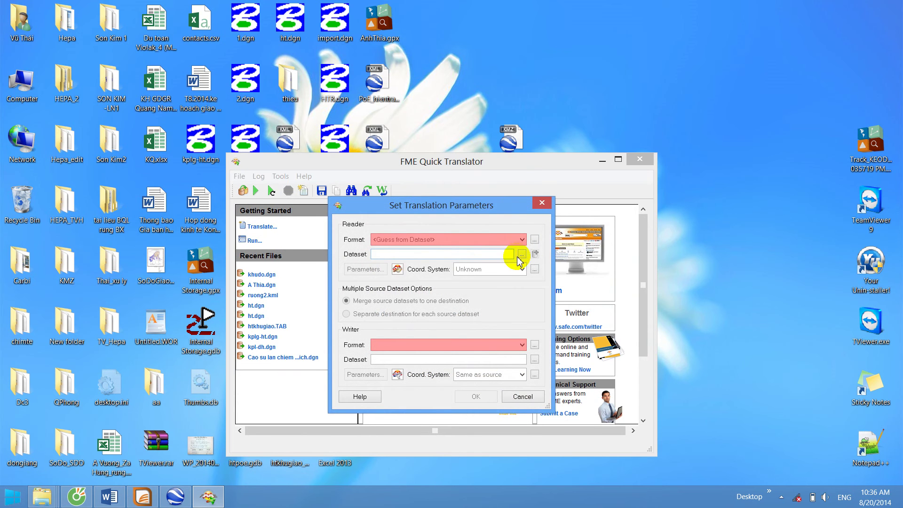
Set the reader dataset to Ruong.19.8.kmz from the Desktop
left_click(523, 254)
left_click_drag(509, 141, 518, 115)
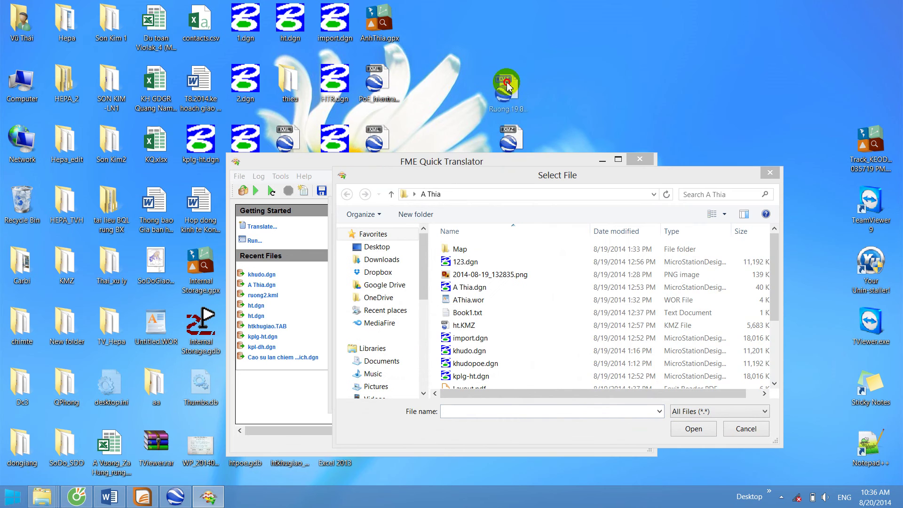
left_click(513, 104)
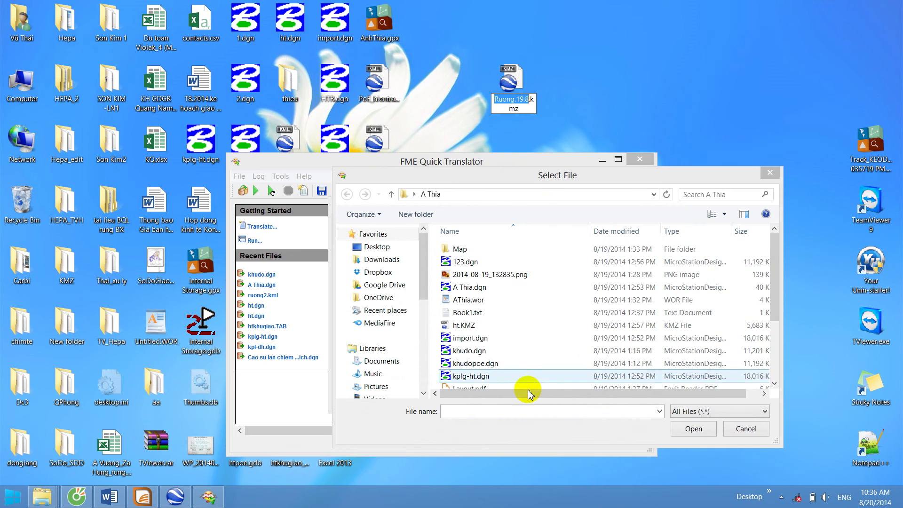
left_click(379, 247)
left_click(519, 410)
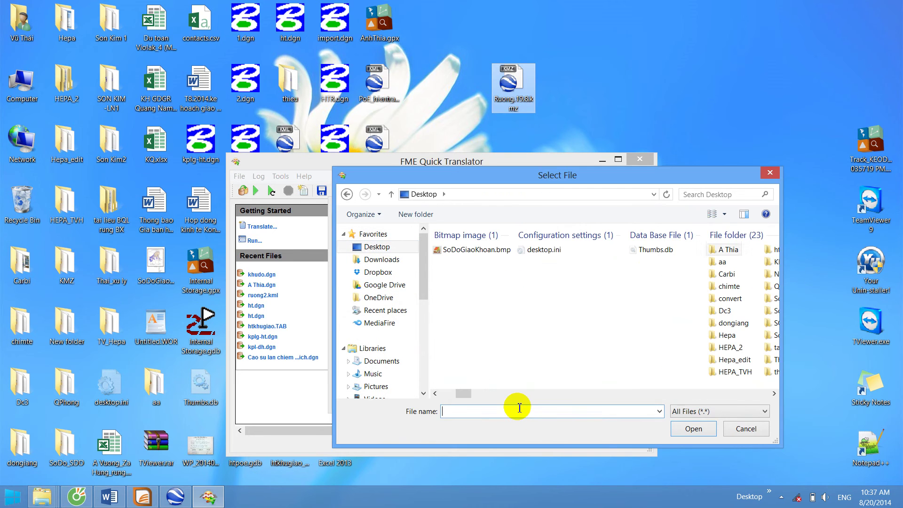
type("ruong")
key("Down")
key("Return")
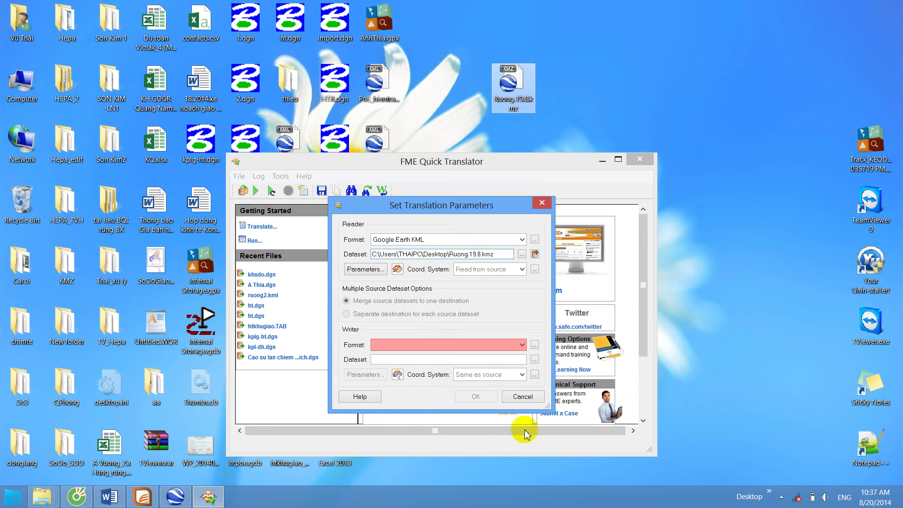
Set the writer format to MapInfo TAB (MITAB) and create a Desktop folder named ruong as the output dataset
left_click(522, 345)
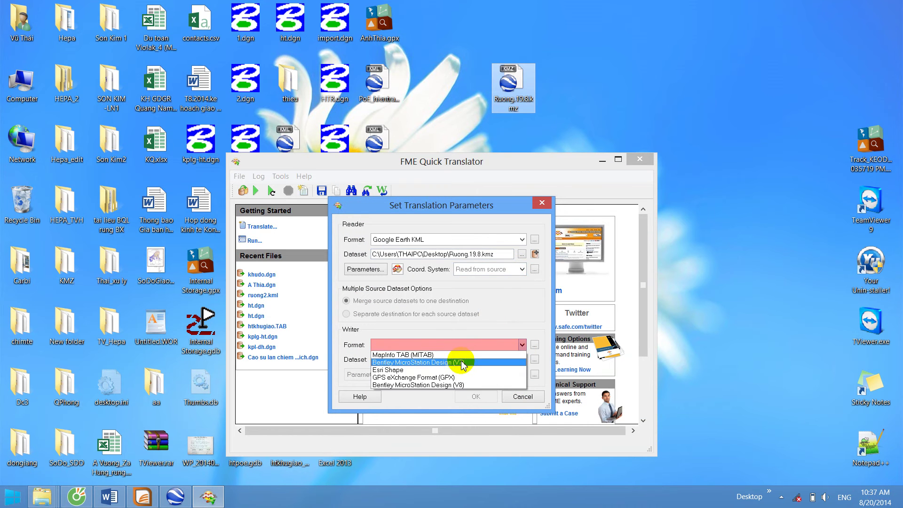
left_click(525, 354)
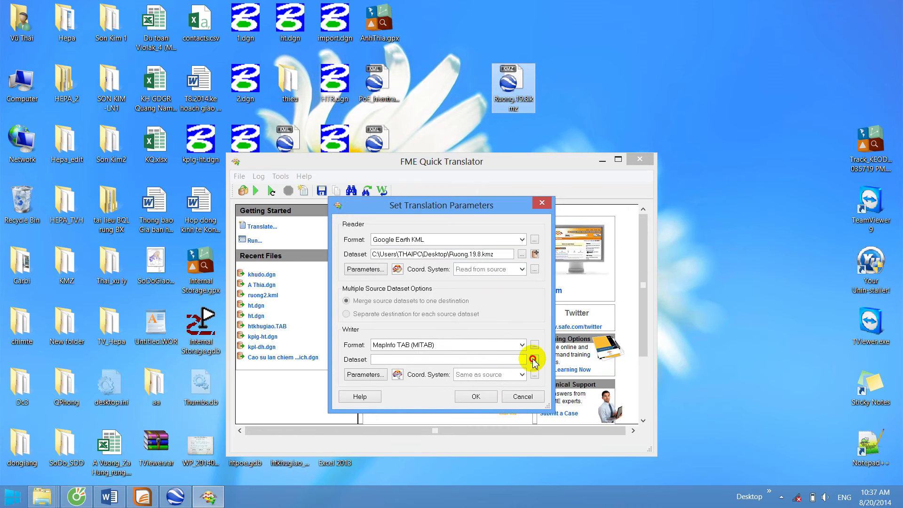
left_click(534, 359)
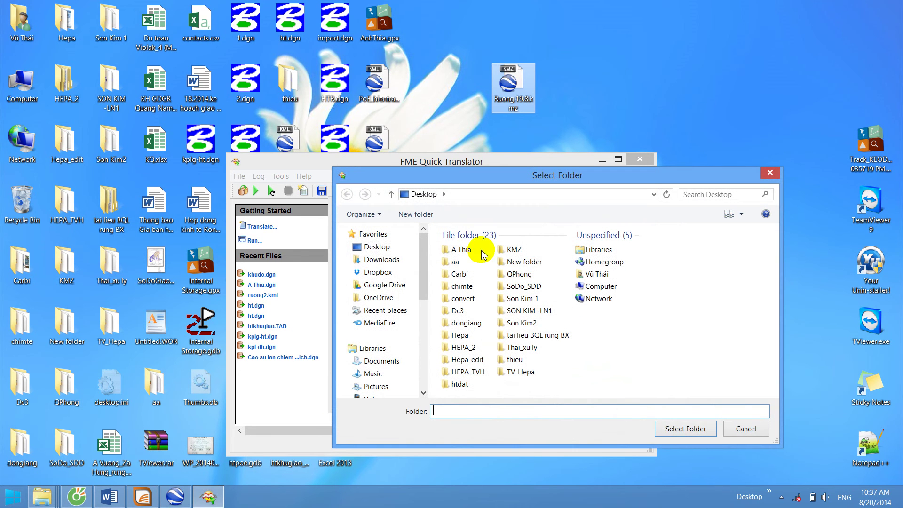
left_click(430, 217)
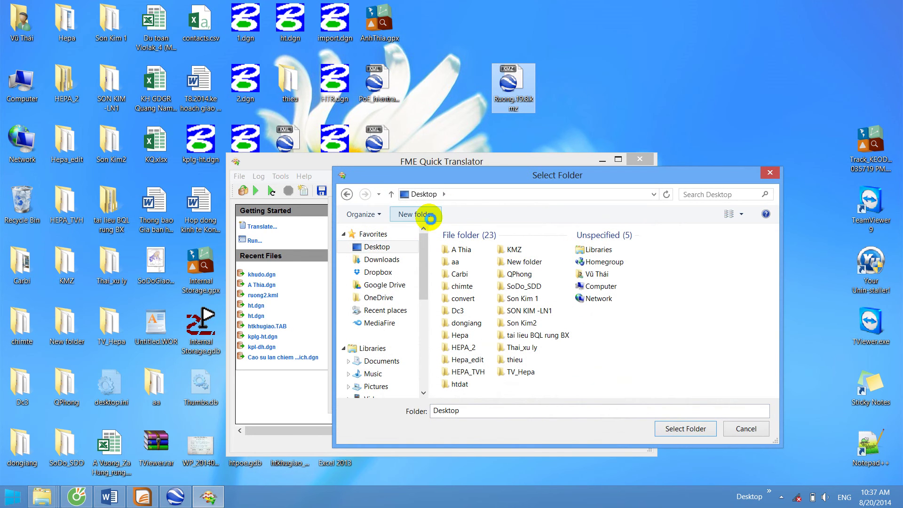
type("ruong")
key("Return")
key("Return")
left_click(674, 430)
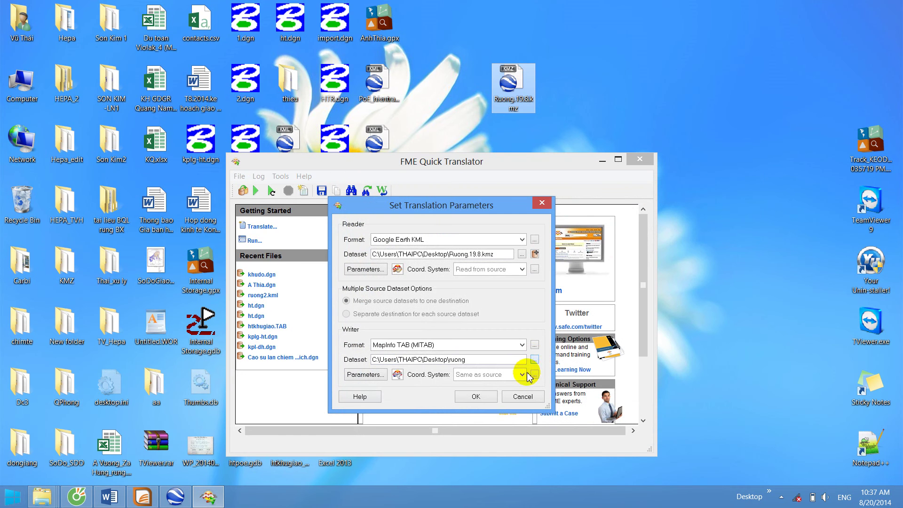
Set the writer coordinate system to VN2000hoinhap-107.5-Mui3do-7thamso and run the translation
left_click(522, 374)
left_click(515, 386)
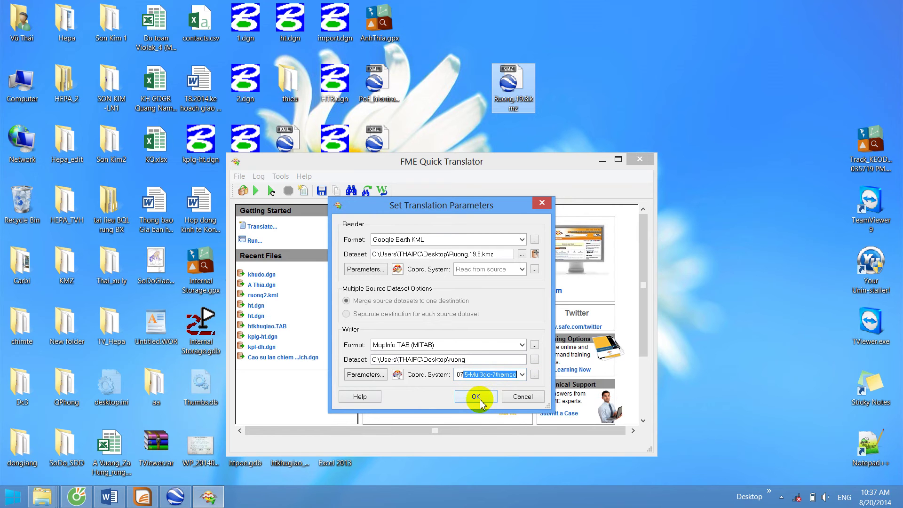
key("Return")
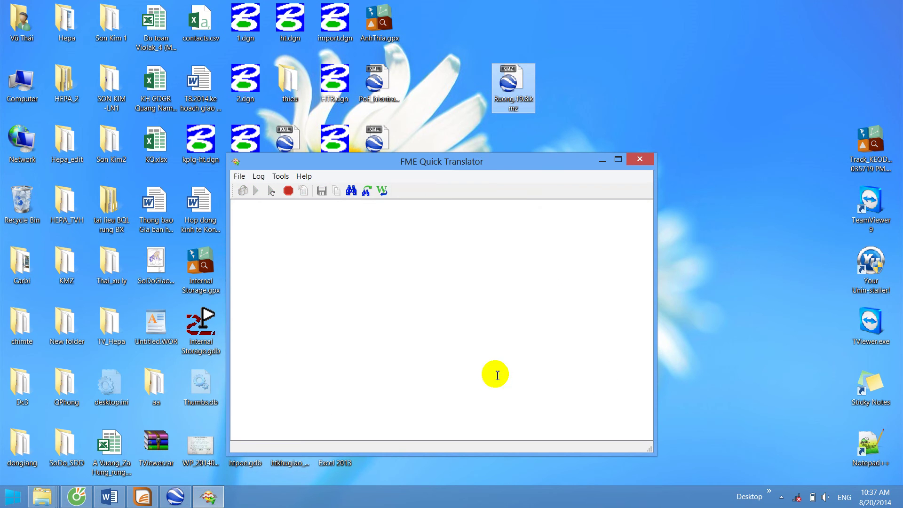
Minimize the translator and open the ruong folder on the desktop to examine the translated files
left_click_drag(461, 162, 745, 142)
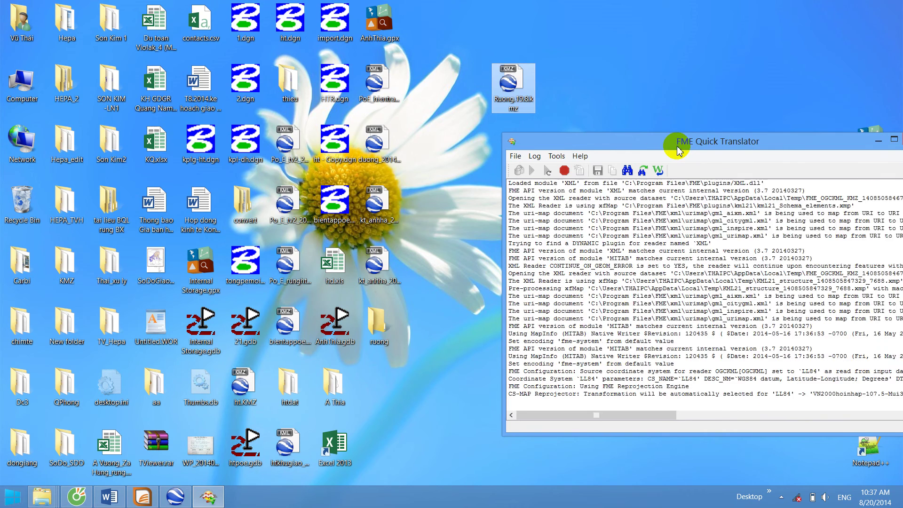
left_click_drag(683, 147, 457, 151)
left_click(653, 144)
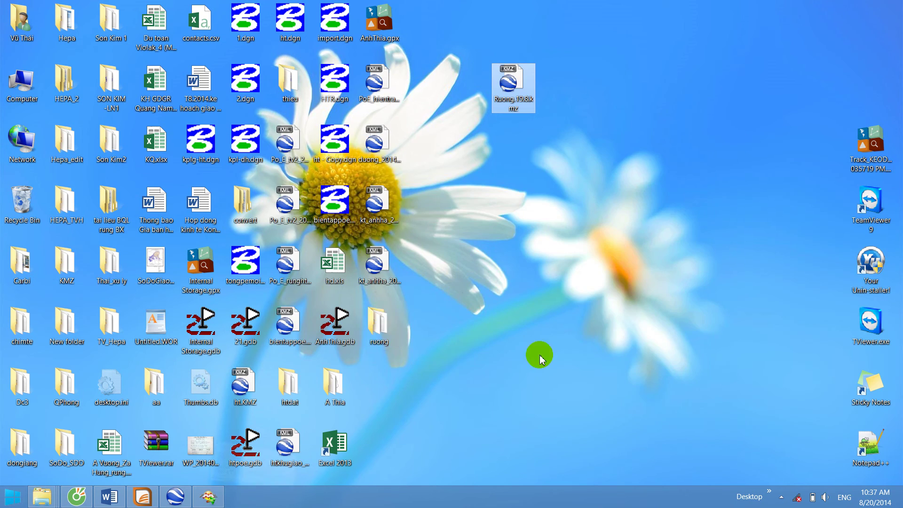
double_click(387, 317)
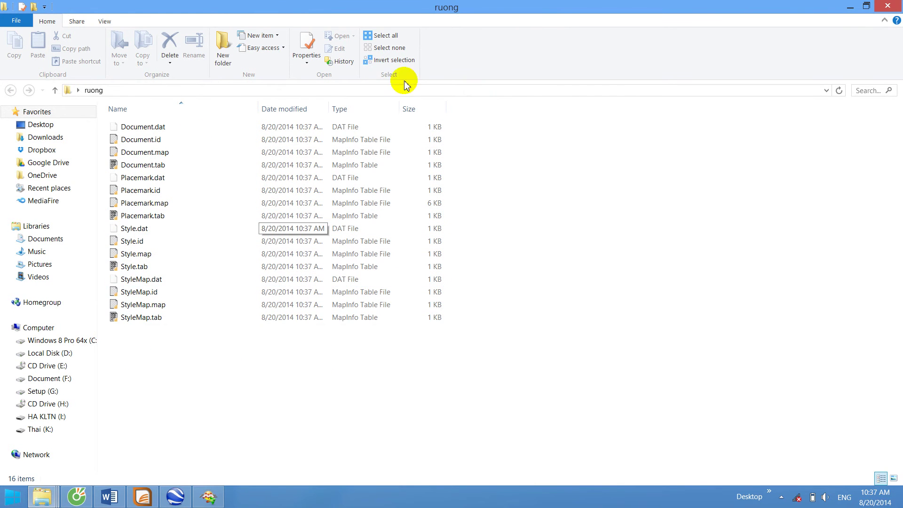
Switch to MapInfo Professional and close FME Quick Translator
left_click(143, 496)
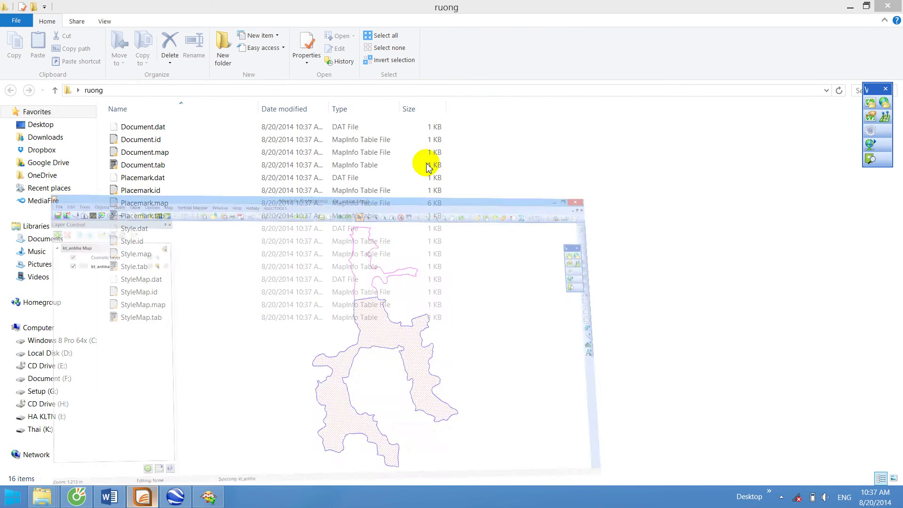
left_click(207, 498)
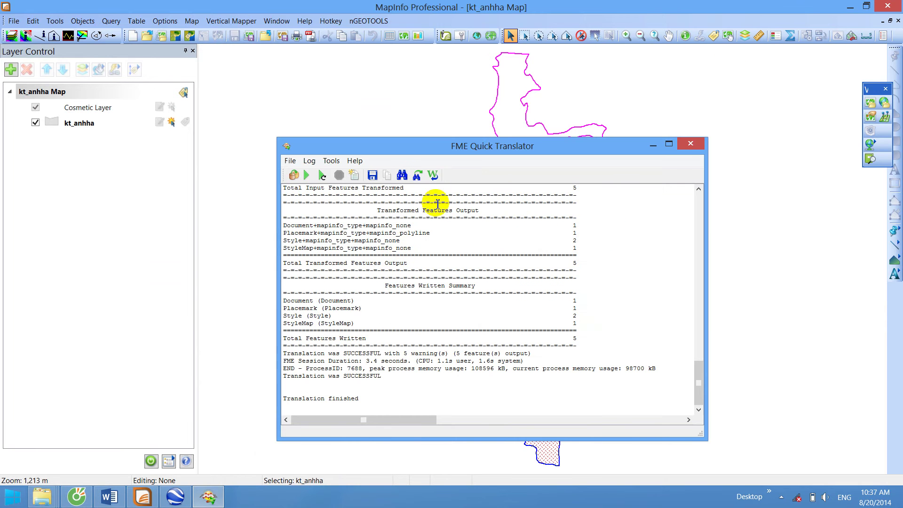
left_click(691, 144)
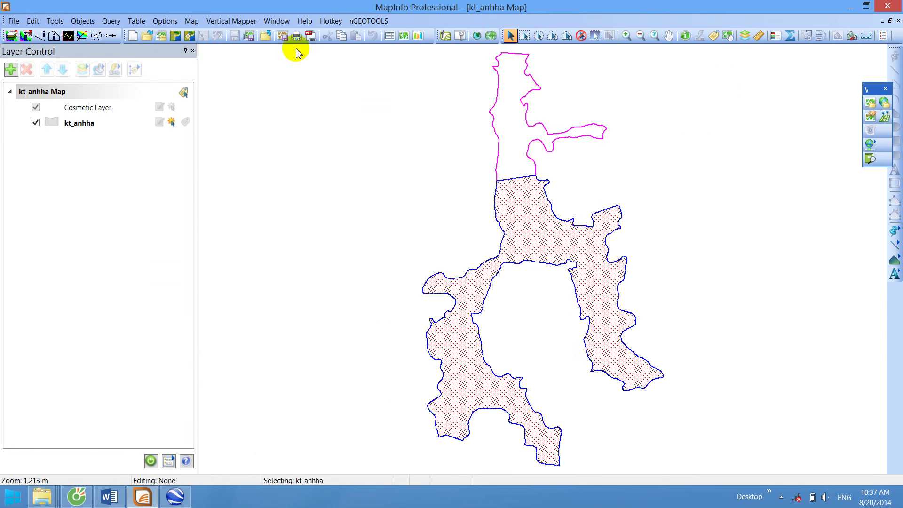
Close all open tables and open Document.tab, Placemark.tab, Style.tab and StyleMap.tab from the ruong folder on the Desktop
left_click(14, 21)
left_click(81, 133)
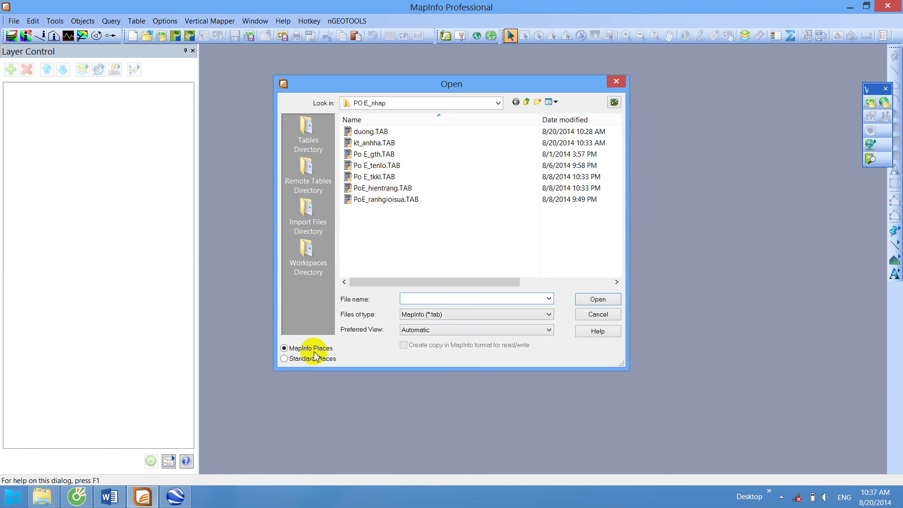
left_click(313, 362)
left_click(307, 166)
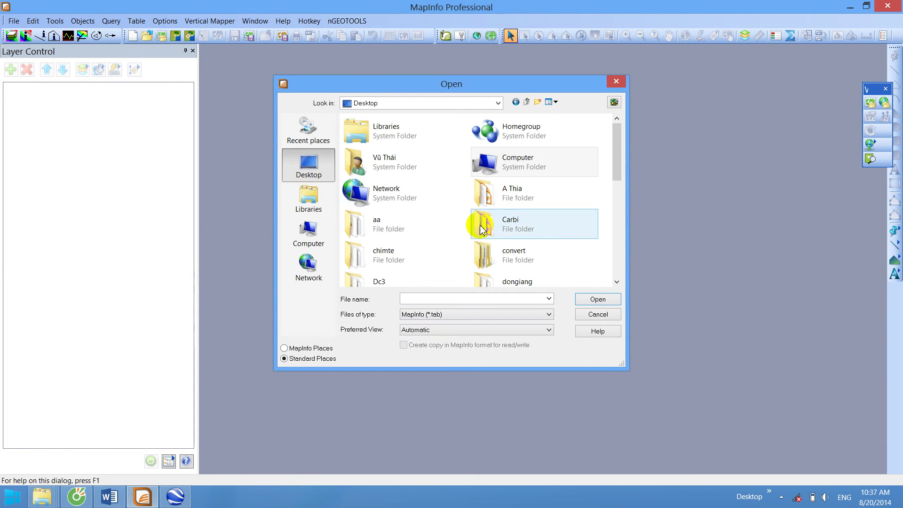
scroll(529, 252, "down", 10)
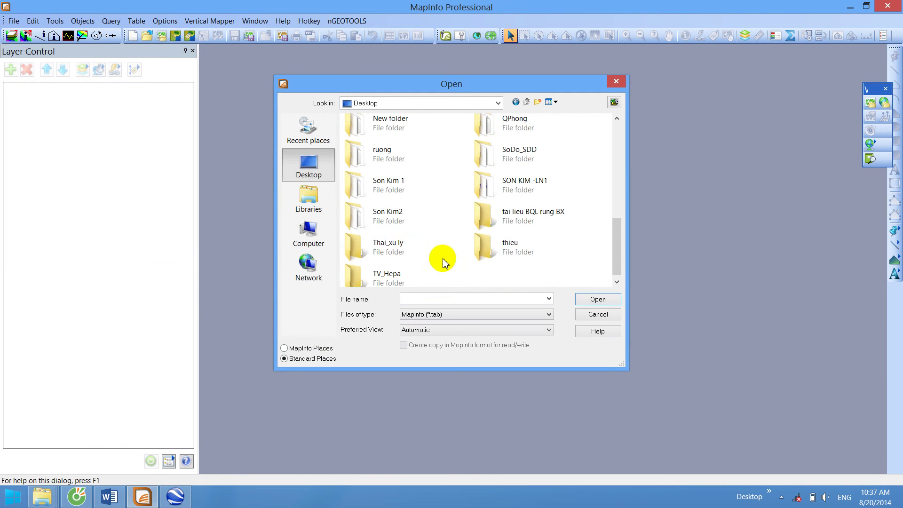
scroll(428, 232, "up", 3)
left_click(403, 230)
double_click(403, 230)
left_click_drag(438, 207, 394, 127)
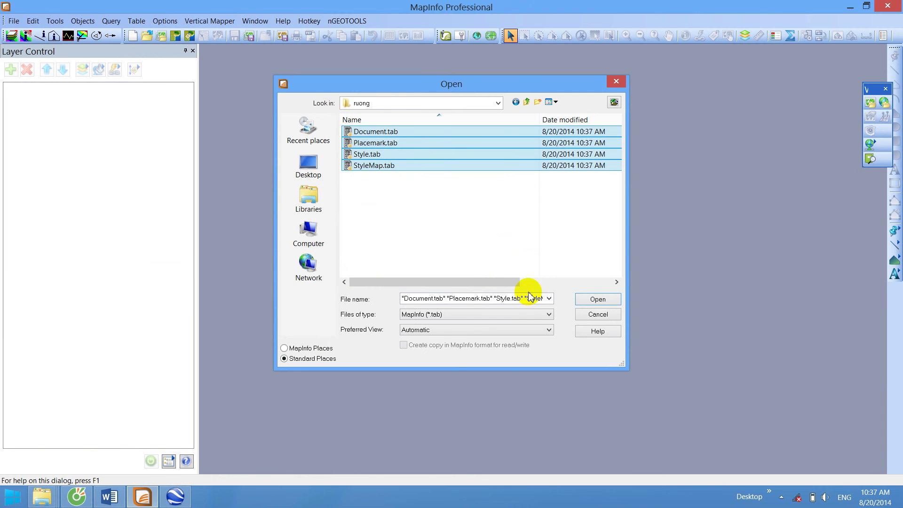
left_click(598, 300)
Close the empty Document map window and select the path in the Placemark layer
left_click_drag(440, 80, 474, 221)
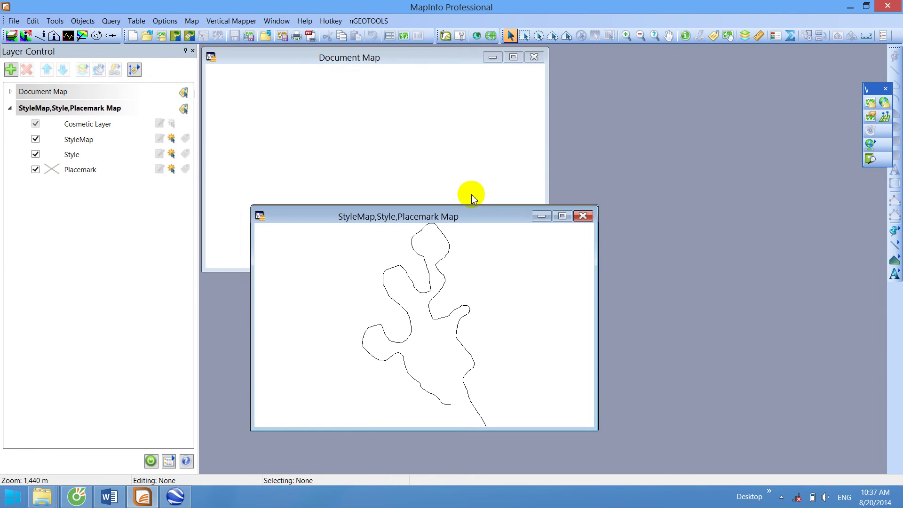
left_click(423, 57)
left_click(534, 56)
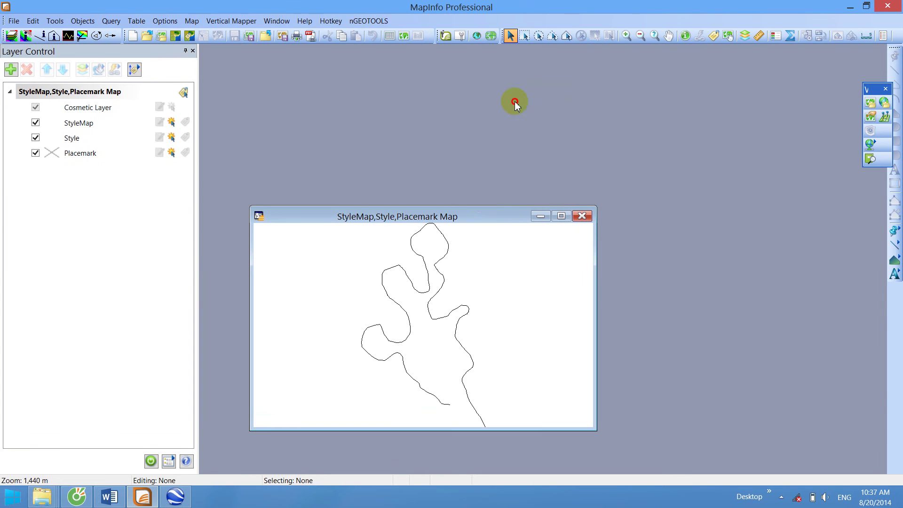
left_click(444, 241)
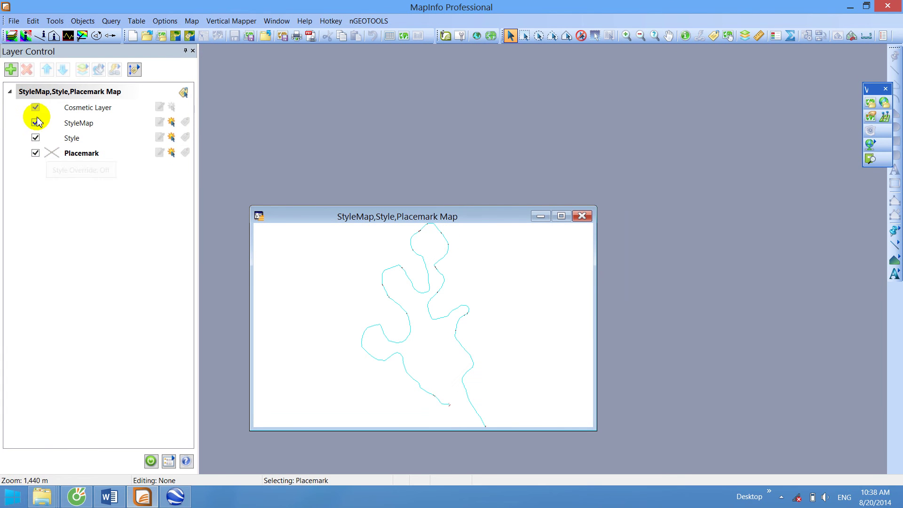
Close all tables and open only Placemark.tab from the ruong folder in a maximized map window
left_click(14, 20)
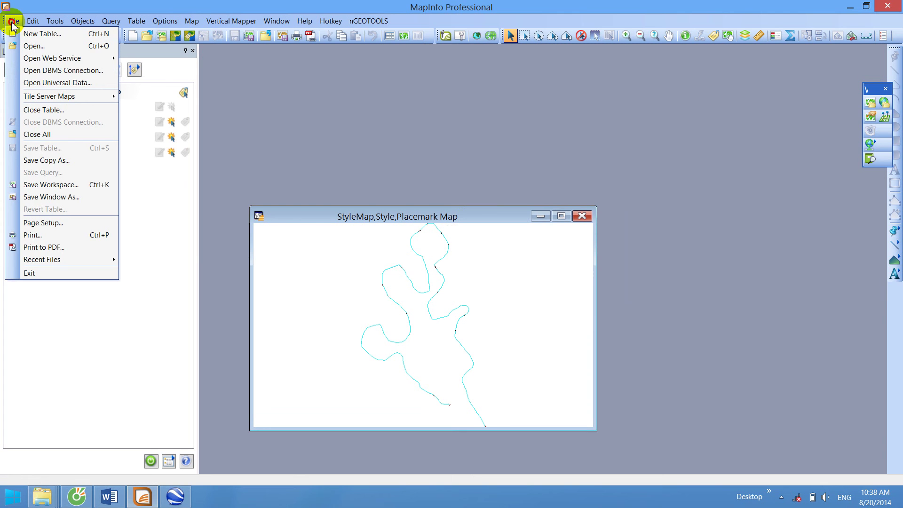
left_click(55, 135)
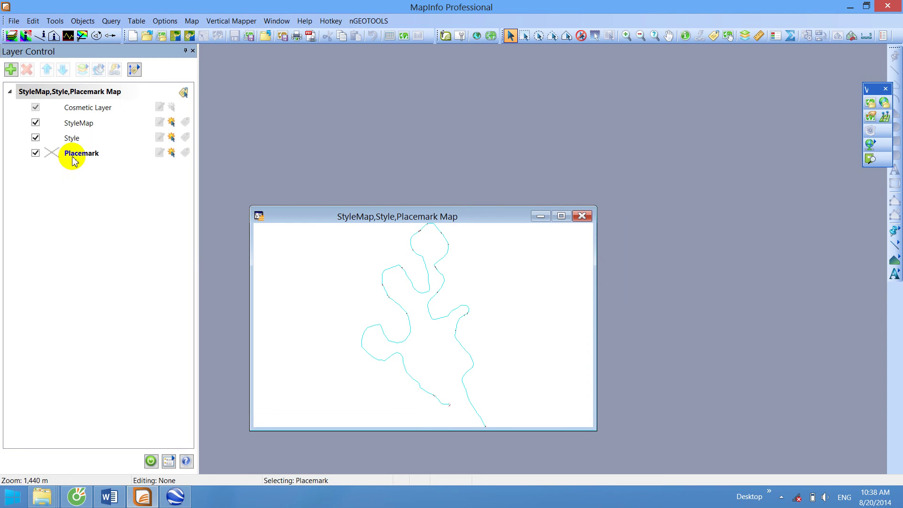
left_click(74, 160)
left_click(14, 20)
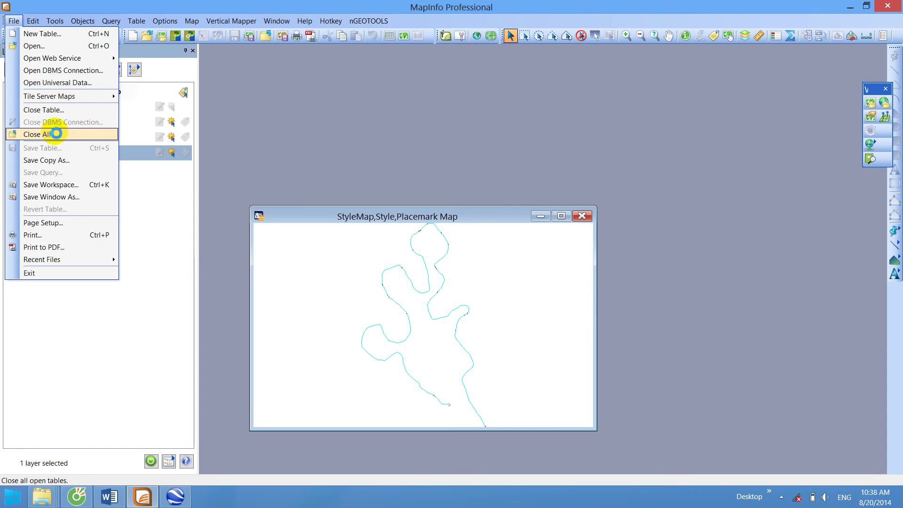
left_click(55, 134)
left_click(146, 35)
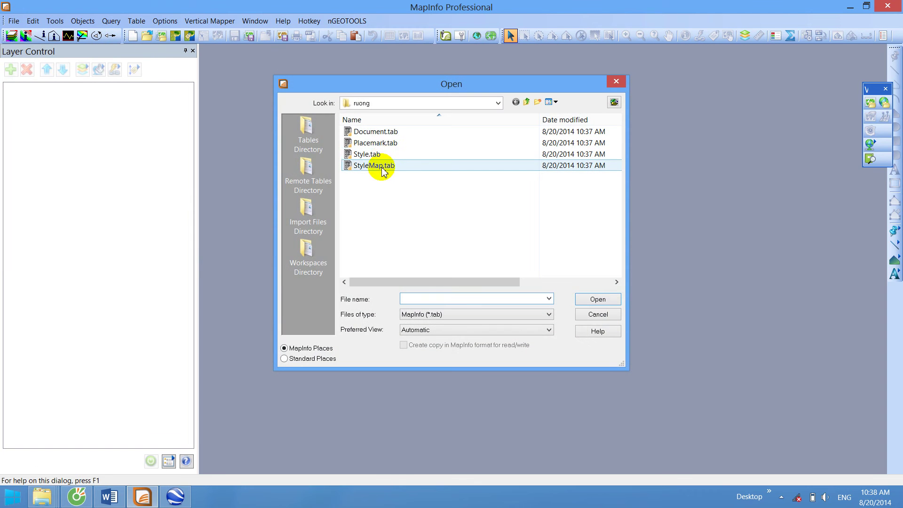
left_click(374, 143)
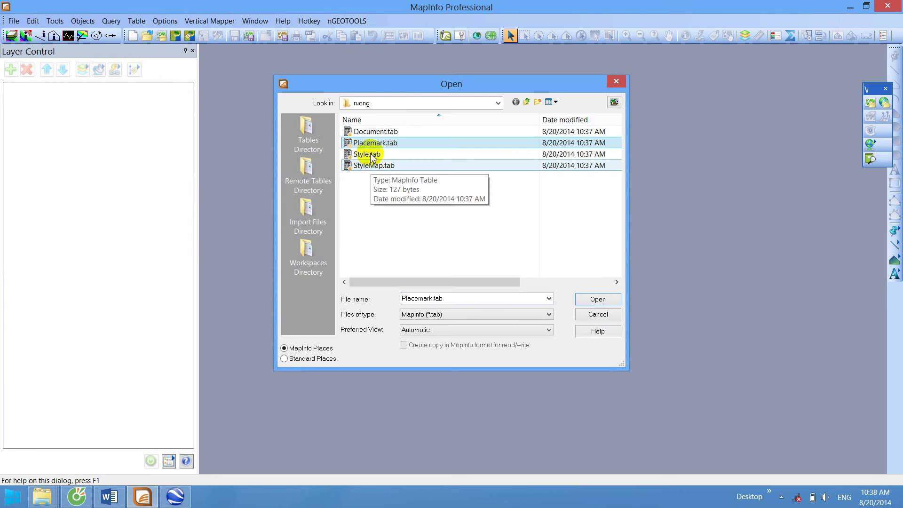
left_click(598, 299)
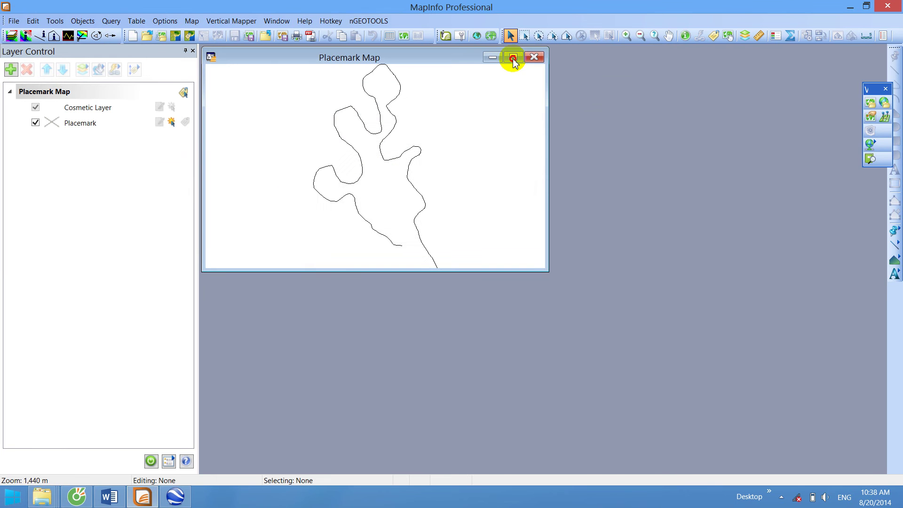
left_click(513, 58)
Check the Placemark map's projection in the map options and leave the settings as they are
left_click(550, 143)
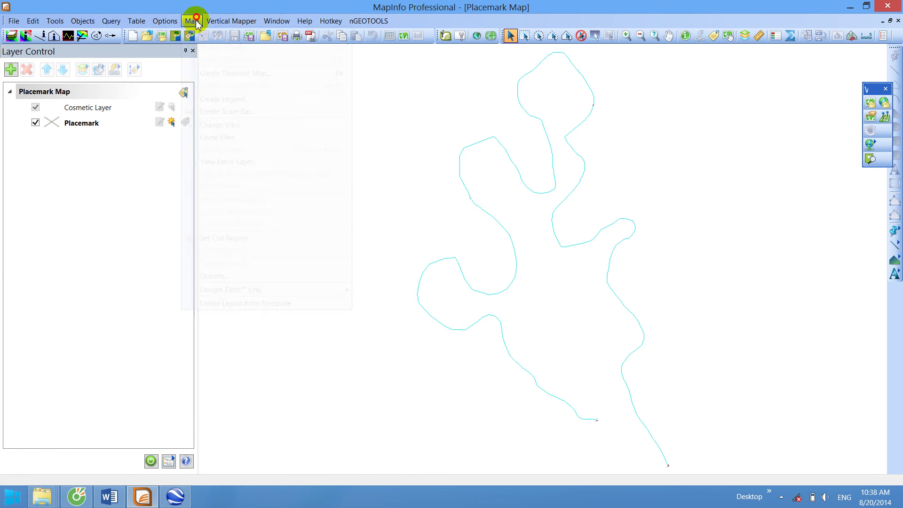
left_click(192, 21)
left_click(260, 275)
left_click(535, 152)
key("Escape")
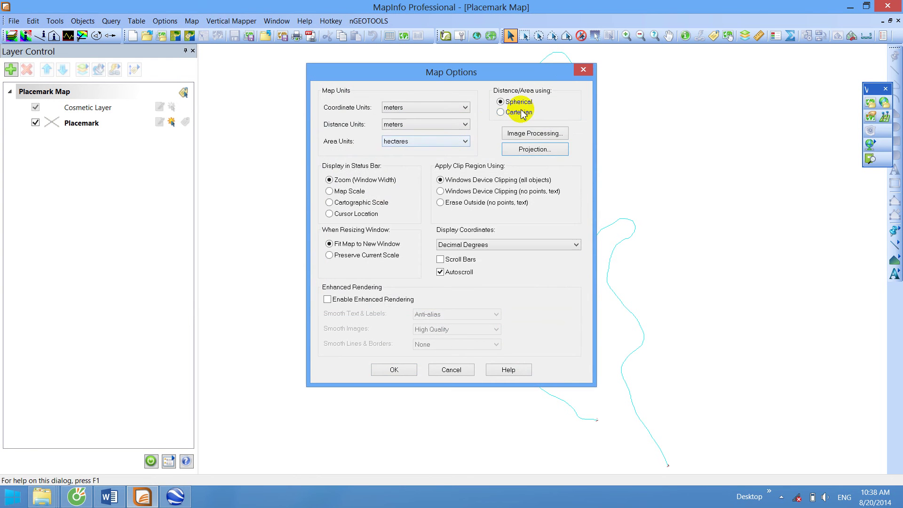
key("Escape")
left_click(610, 102)
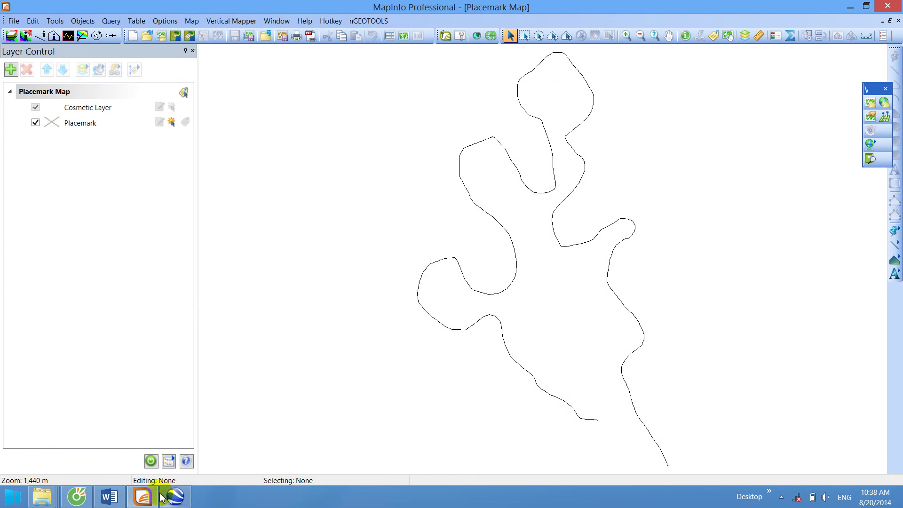
Select the Placemark path and set the status bar to display the cursor location
key("super")
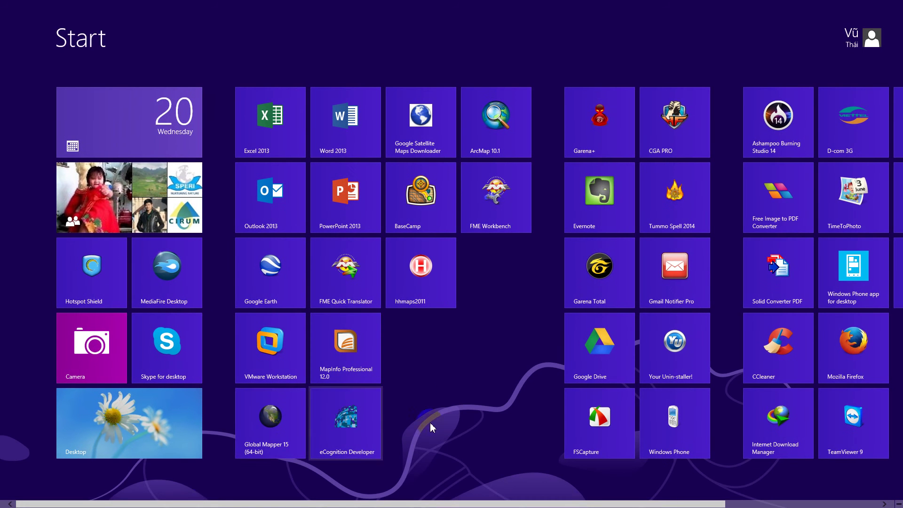
key("super")
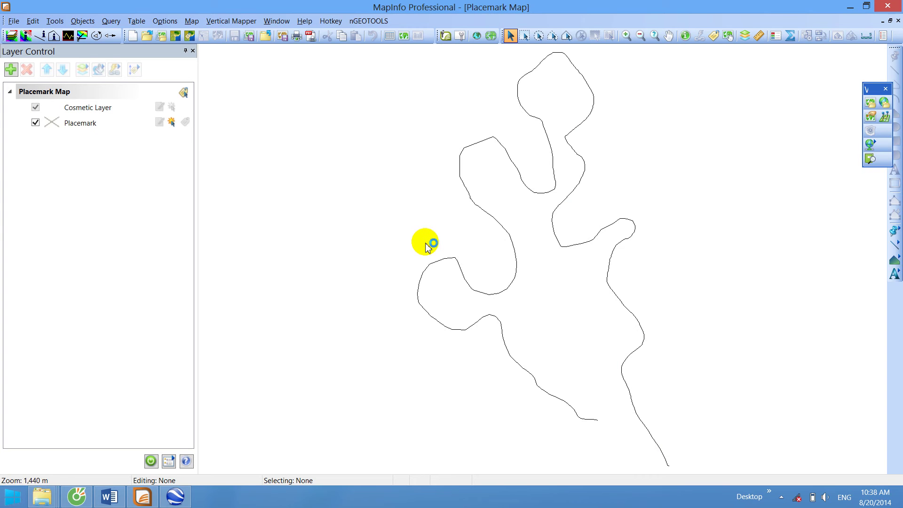
left_click(487, 142)
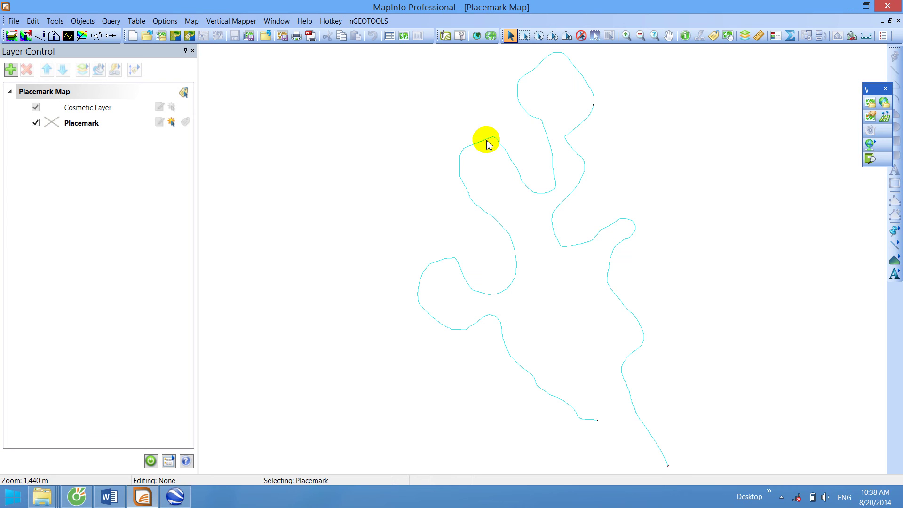
left_click(80, 481)
left_click(80, 470)
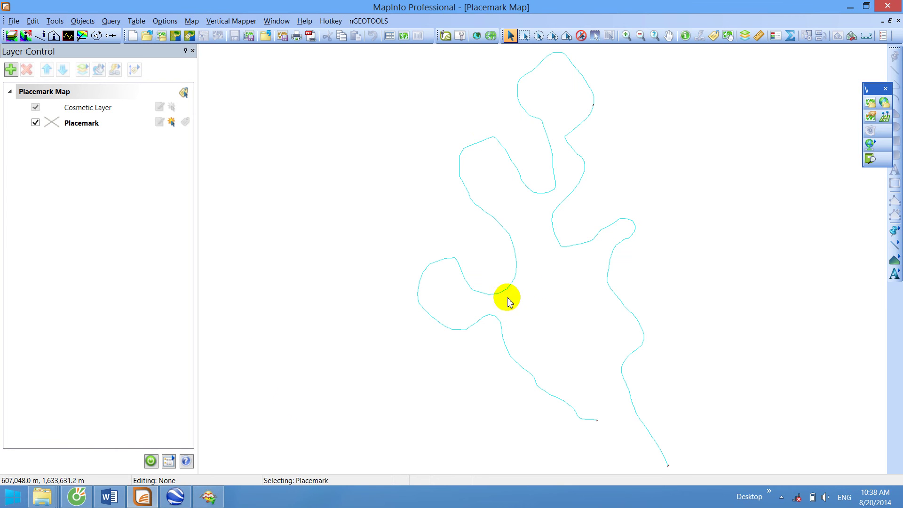
Replace the Placemark table's projection with VN-2000 KT 107.5 mui 3 from the category VN-2000 su dung noi bo = WGS84
left_click(369, 20)
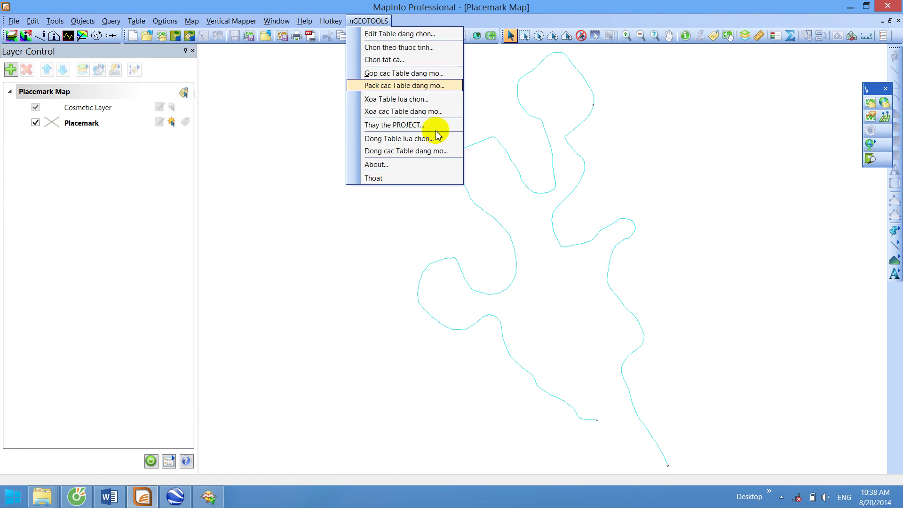
left_click(421, 125)
left_click(450, 188)
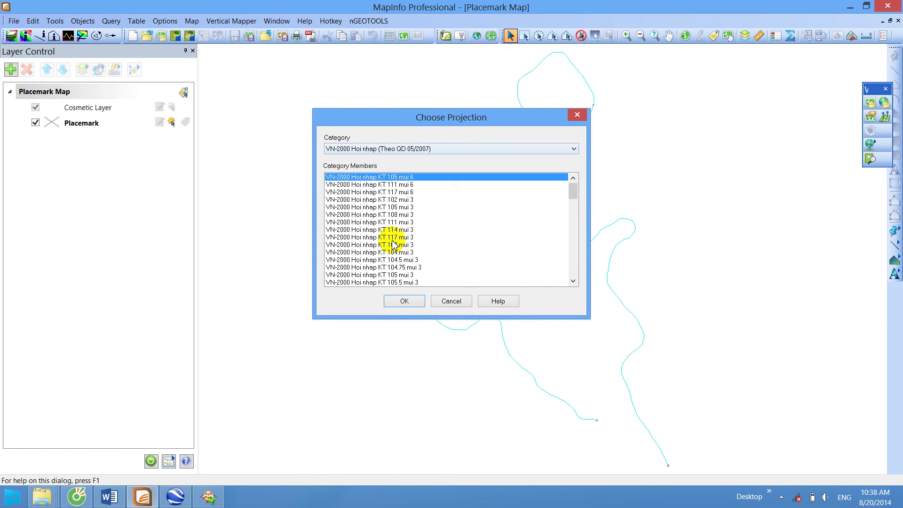
left_click(437, 150)
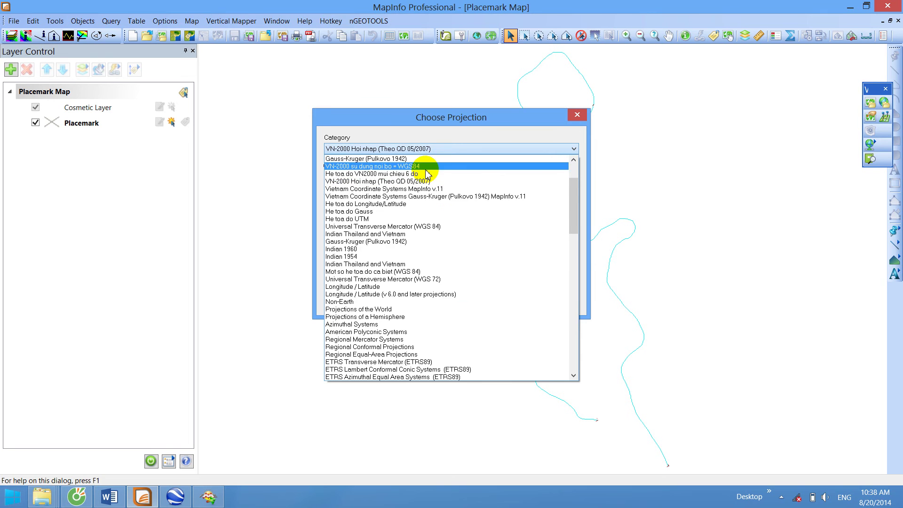
left_click(428, 171)
left_click(395, 282)
scroll(425, 254, "down", 2)
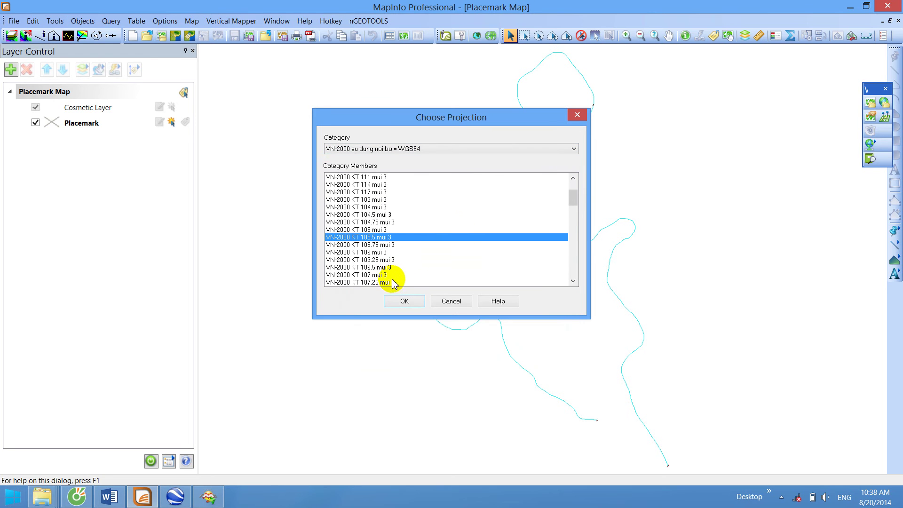
scroll(393, 282, "down", 1)
left_click(389, 268)
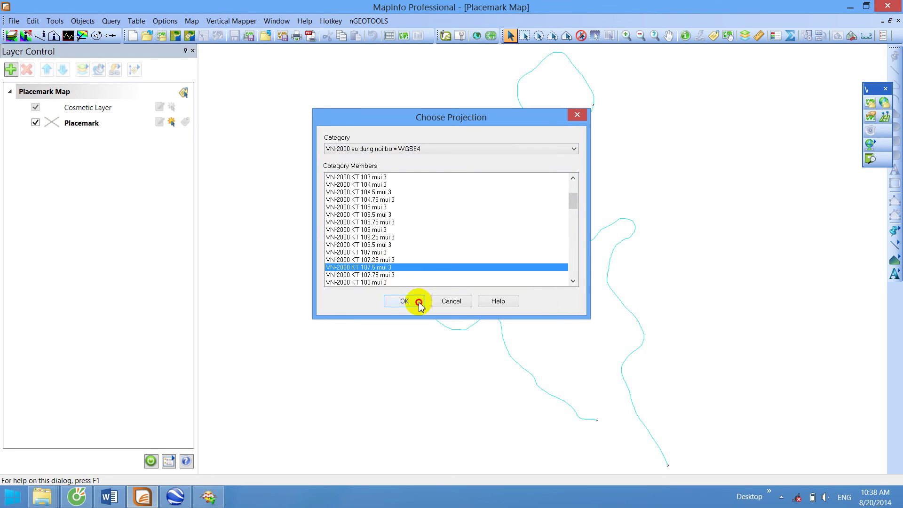
left_click(412, 301)
left_click(421, 209)
Close the current table, sort the ruong folder by date modified, and reopen Placemark.TAB in a maximized map window
left_click(12, 22)
left_click(11, 19)
left_click(12, 20)
left_click(28, 46)
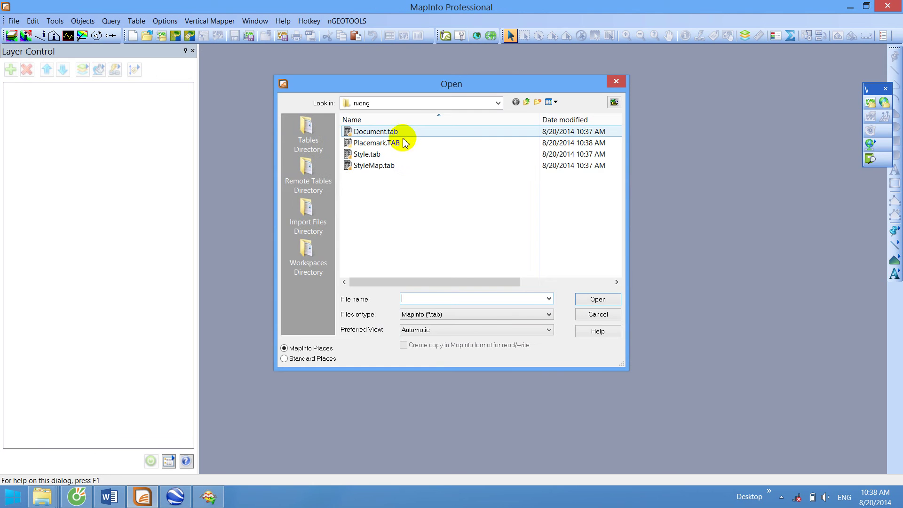
left_click(402, 143)
left_click(566, 119)
left_click(459, 135)
left_click(591, 299)
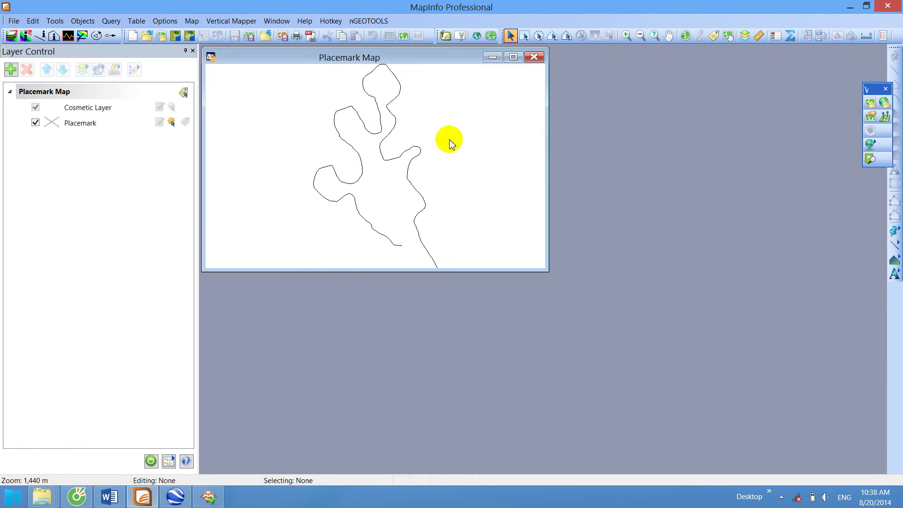
left_click(520, 57)
Make the Placemark layer editable and style its path as a blue line 5 pixels wide
left_click(565, 198)
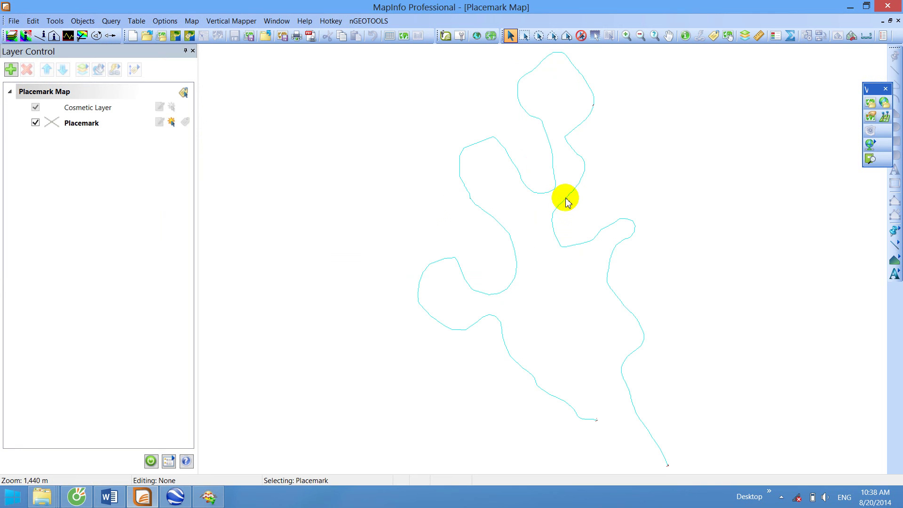
left_click(163, 124)
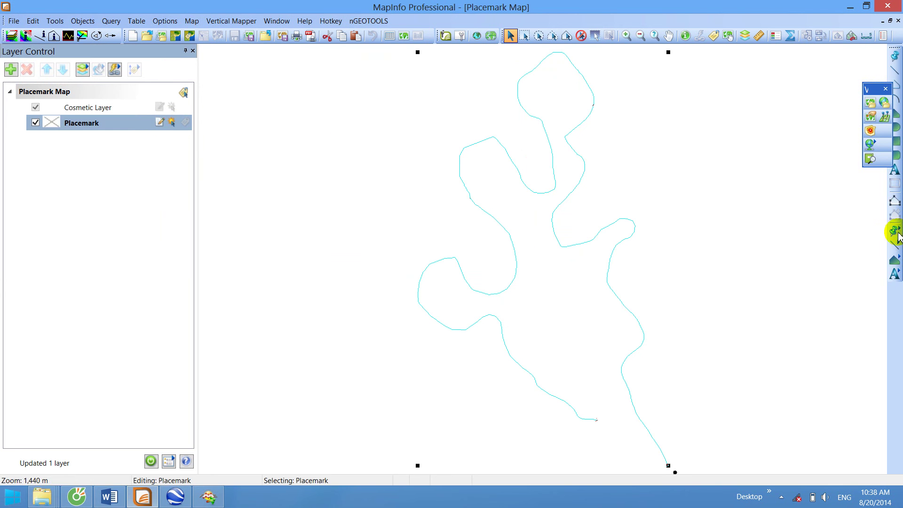
left_click(895, 244)
left_click(443, 220)
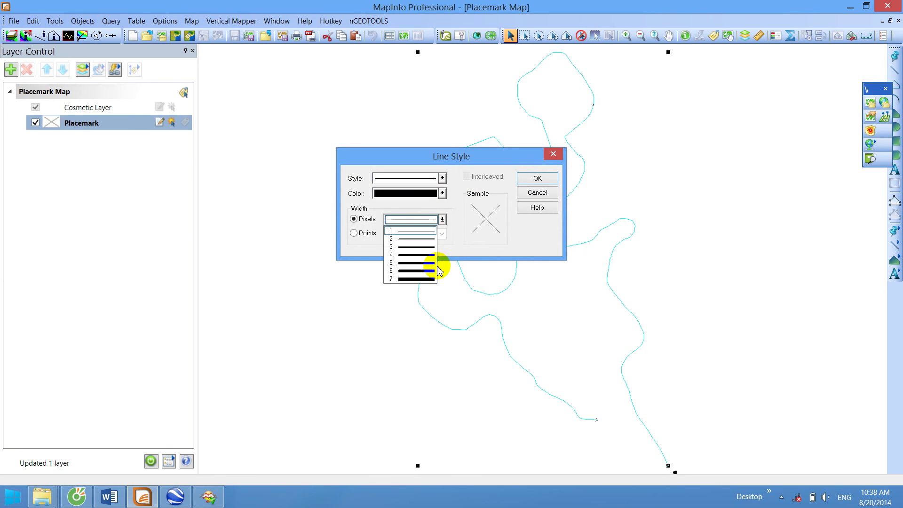
left_click(427, 263)
left_click(442, 193)
left_click(469, 233)
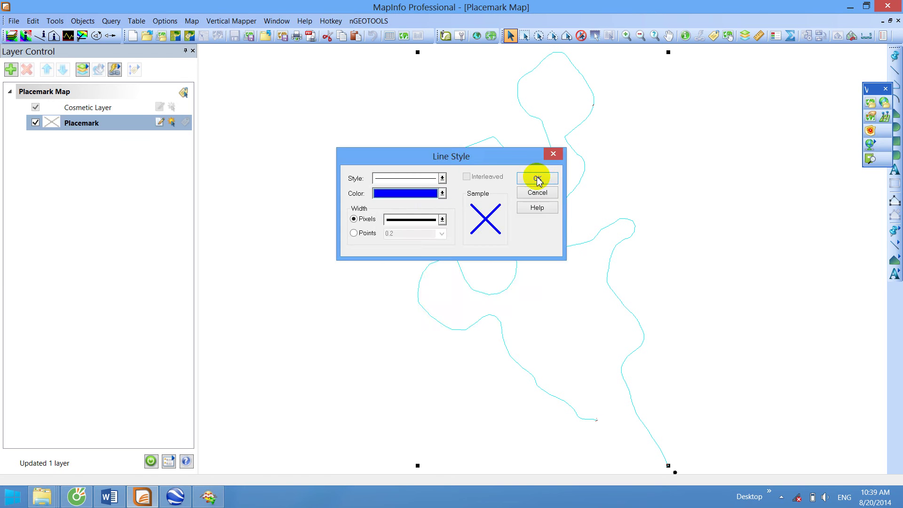
left_click(539, 178)
left_click(397, 139)
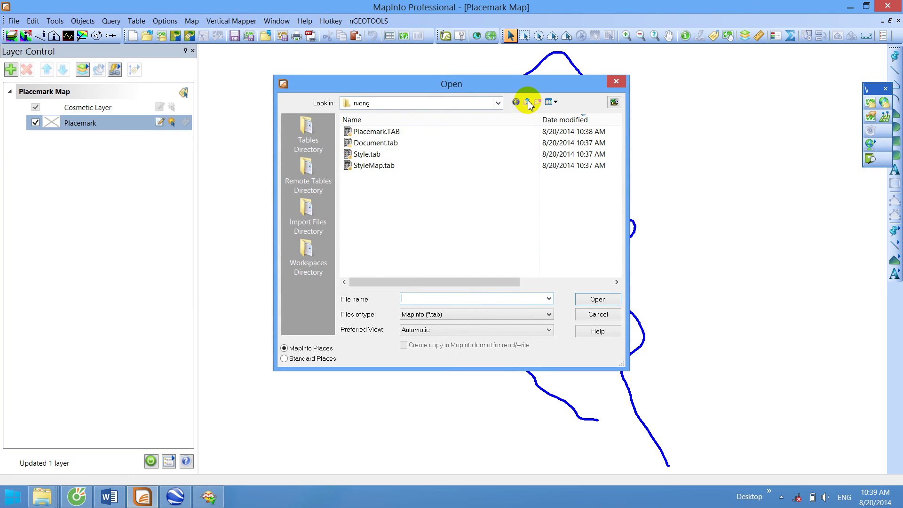
Open all MapInfo tables from the PO E_nhap folder on the HA KLTN drive and look over the PoE_hientrang map
left_click(529, 102)
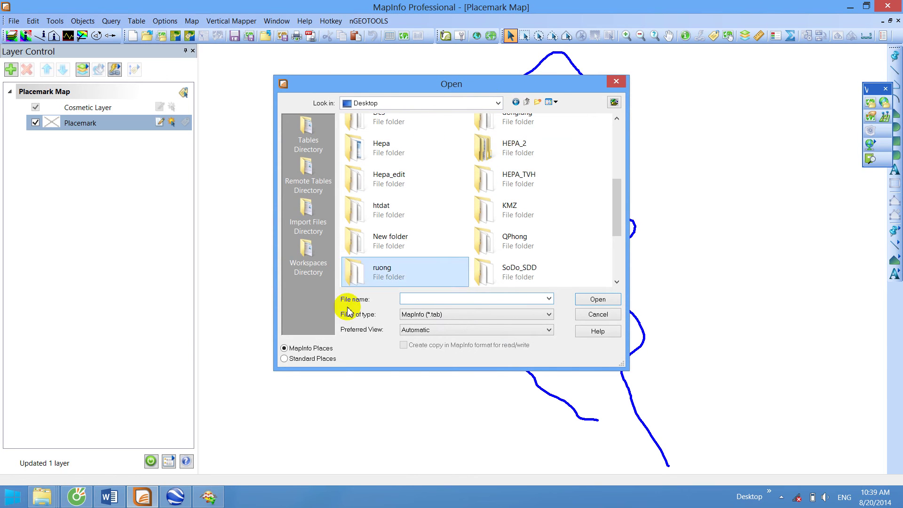
left_click(325, 362)
left_click(330, 229)
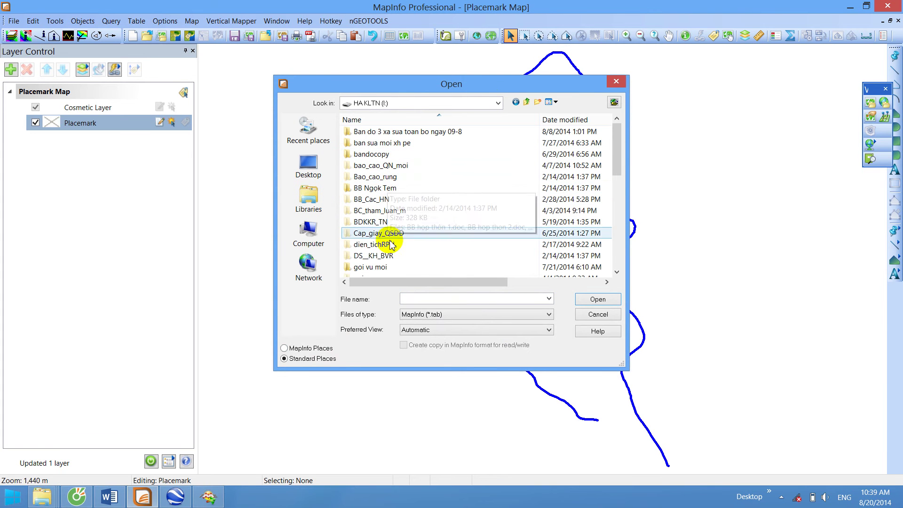
left_click(557, 121)
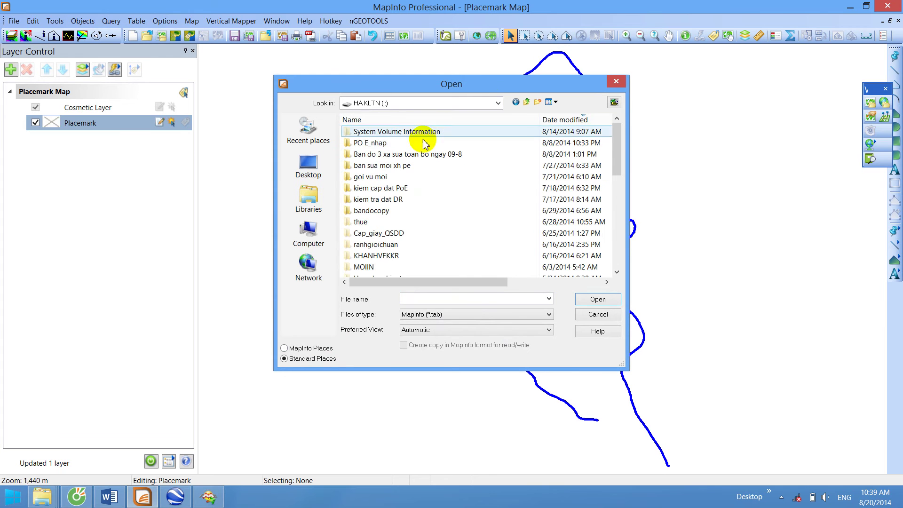
double_click(406, 143)
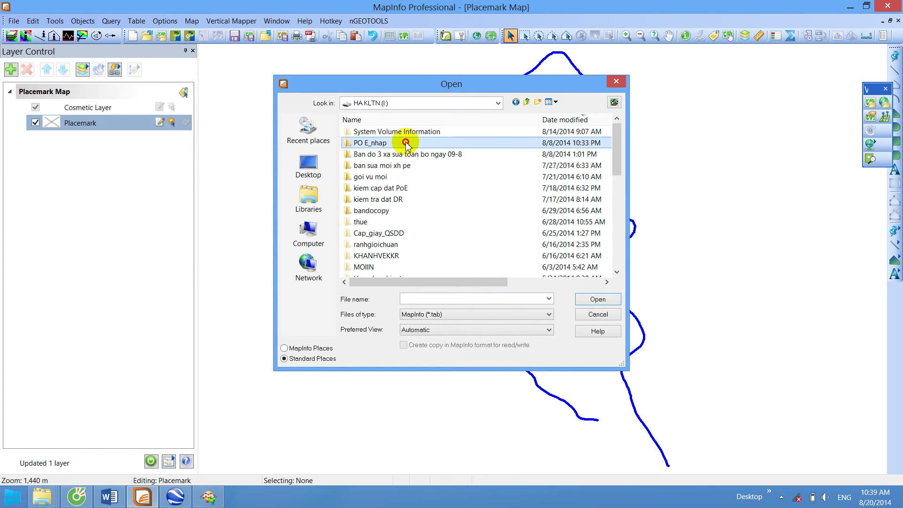
key("ctrl+a")
left_click(597, 299)
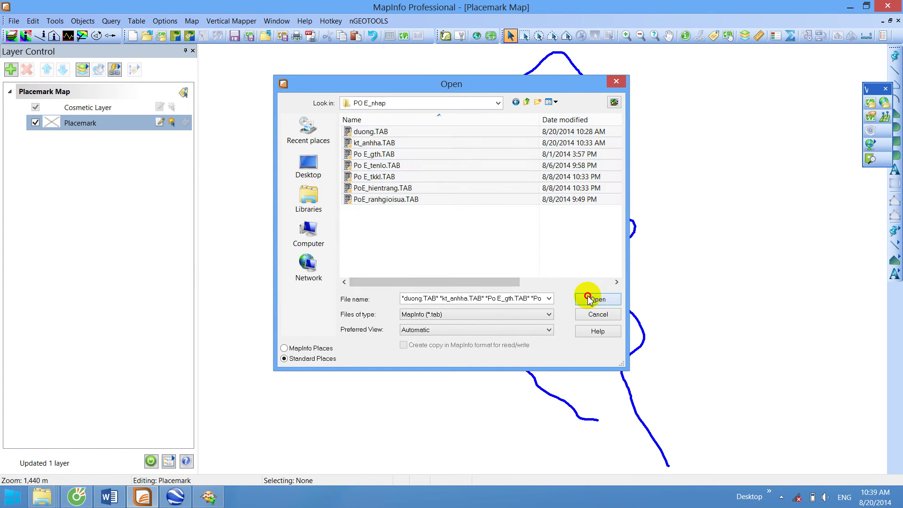
scroll(574, 241, "down", 2)
left_click_drag(546, 116, 553, 250)
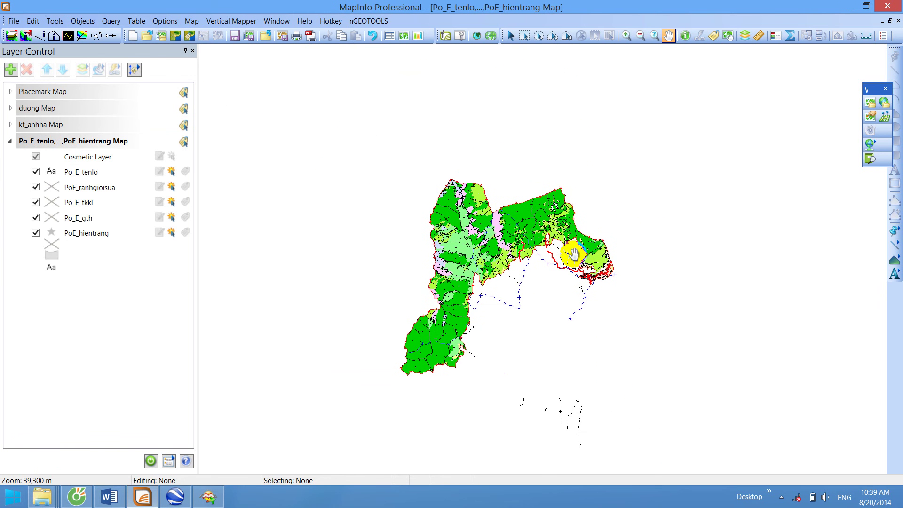
scroll(574, 254, "up", 2)
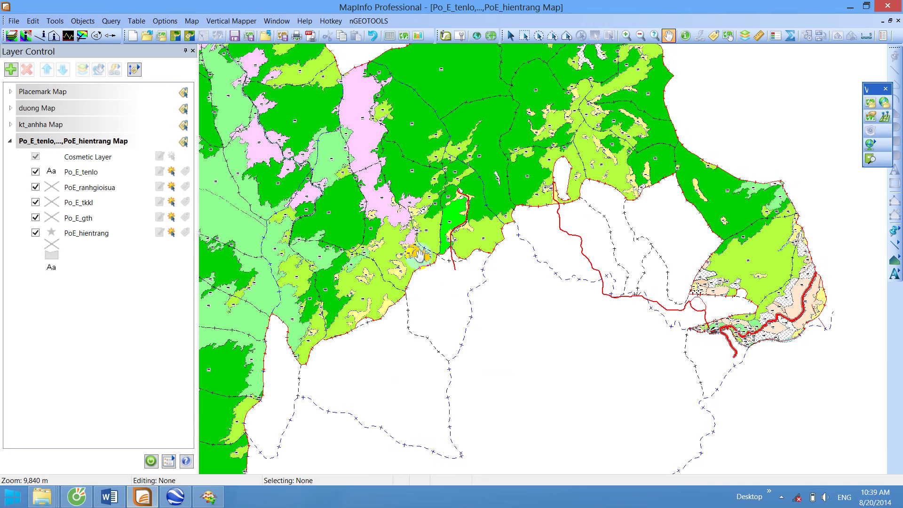
left_click_drag(460, 278, 674, 293)
right_click(574, 170)
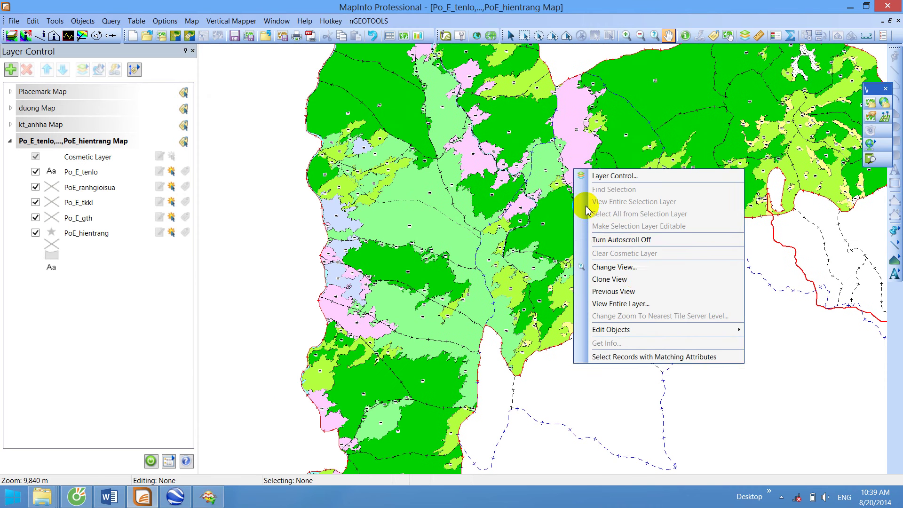
Close all open tables, saving all modified table data
left_click(5, 20)
left_click(10, 20)
left_click(21, 127)
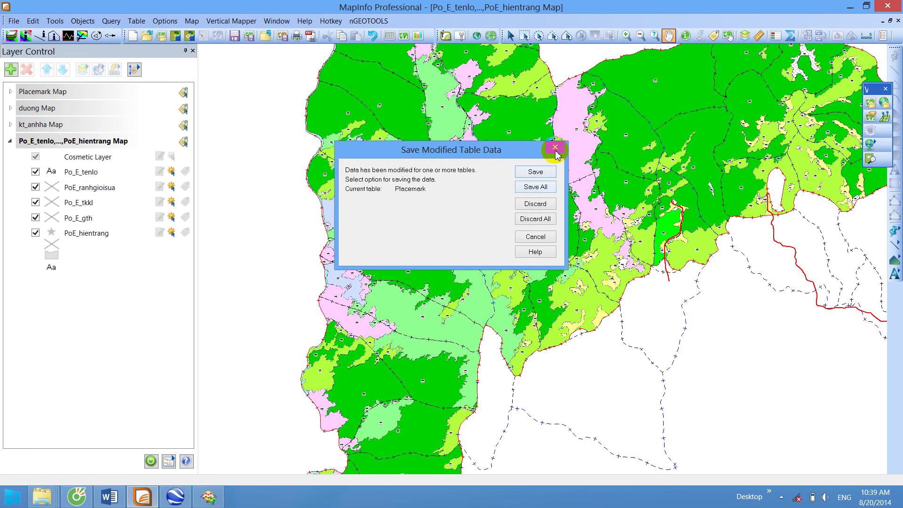
left_click(544, 192)
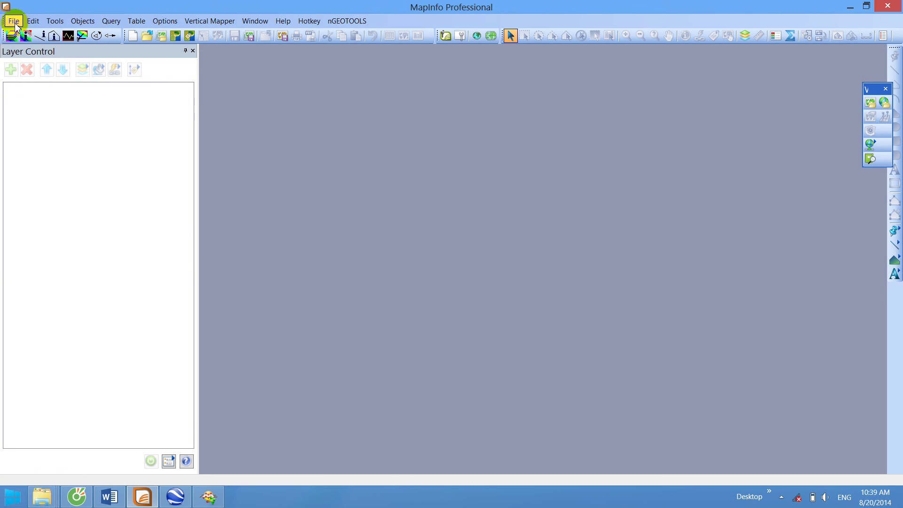
Open only PoE_hientrang.TAB from the PO E_nhap folder and maximize its map window
left_click(15, 24)
left_click(31, 45)
left_click_drag(436, 229, 334, 109)
left_click_drag(432, 217, 397, 192)
left_click(397, 189)
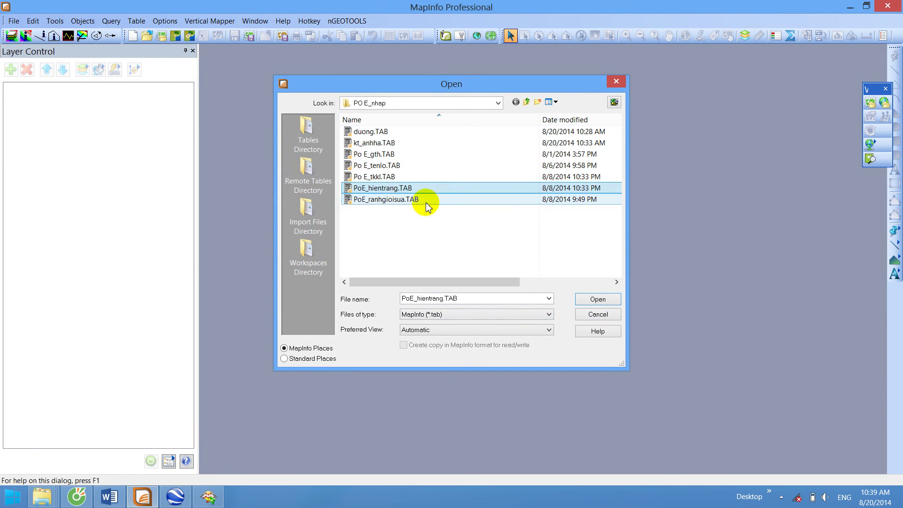
left_click(586, 297)
left_click(523, 55)
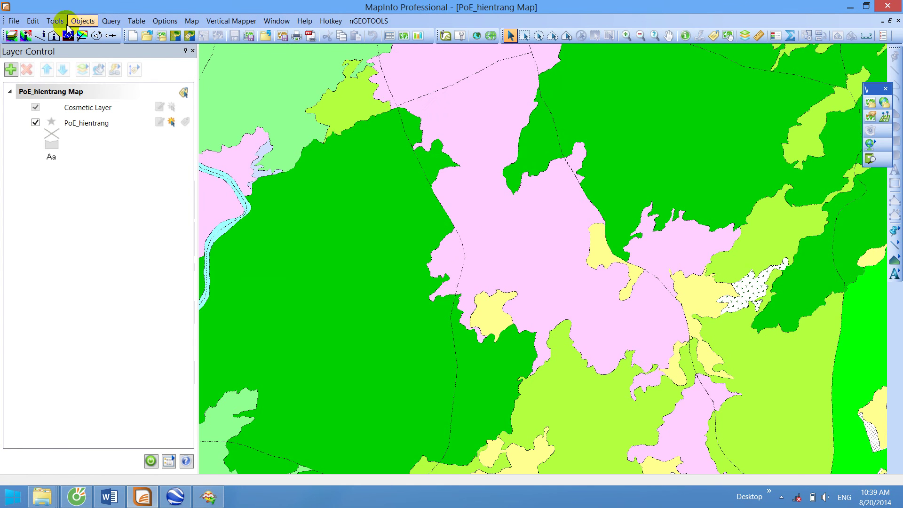
Start opening another table and browse to the ruong folder on the Desktop using the standard places
left_click(13, 20)
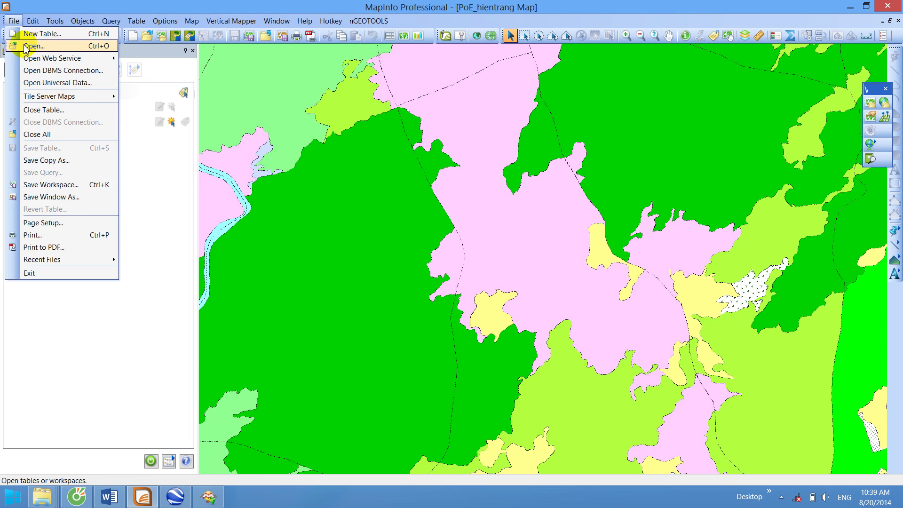
left_click(413, 219)
key("ctrl+o")
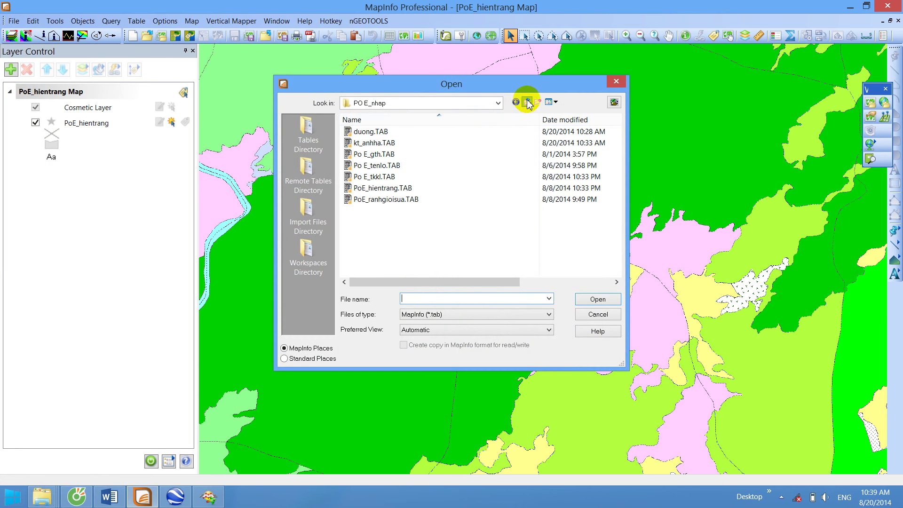
left_click(528, 102)
left_click(527, 102)
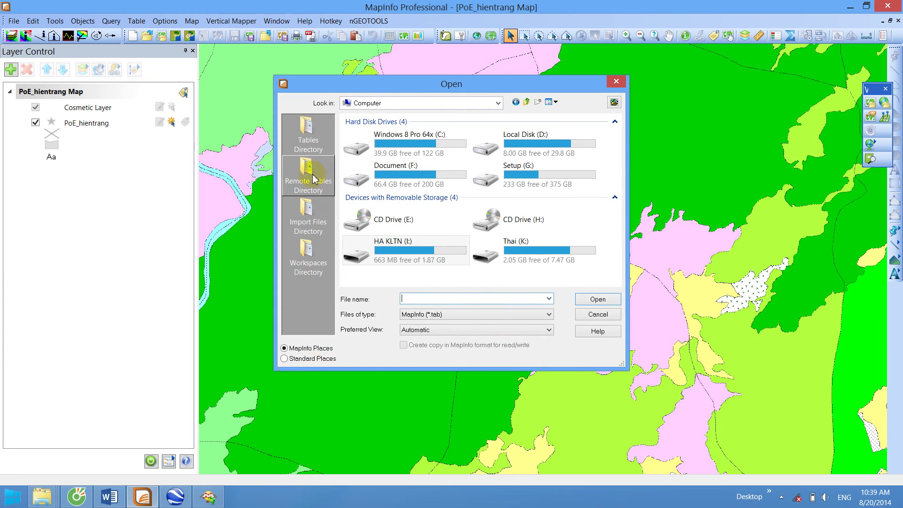
left_click(306, 360)
left_click(320, 174)
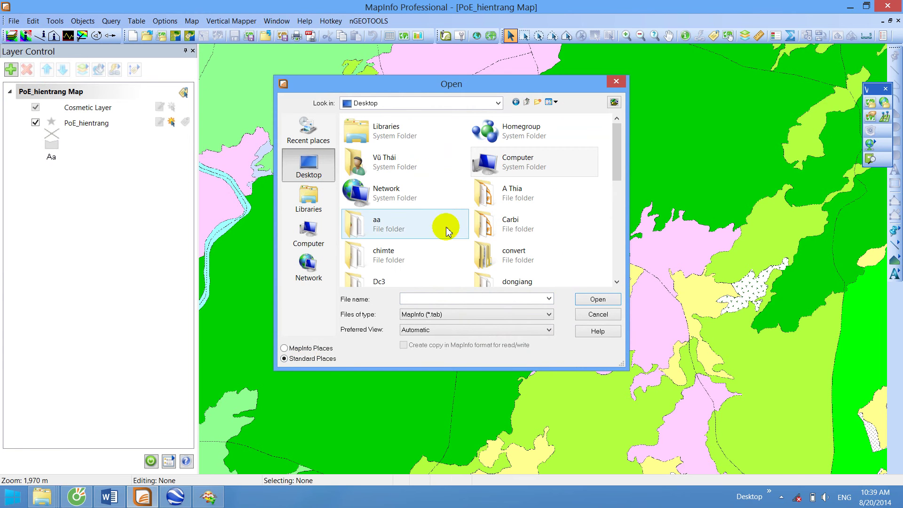
scroll(486, 241, "down", 5)
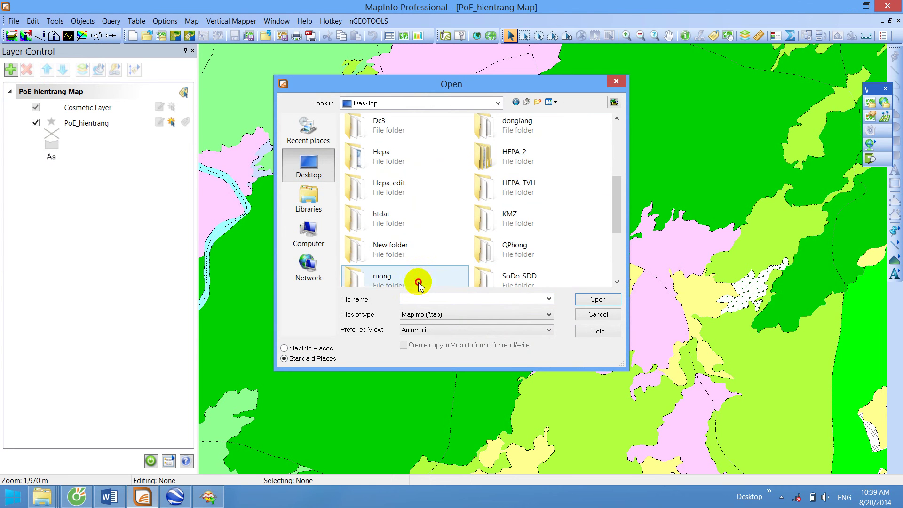
double_click(417, 283)
Open Placemark.TAB as a layer in the current PoE_hientrang map instead of a separate window
left_click(382, 132)
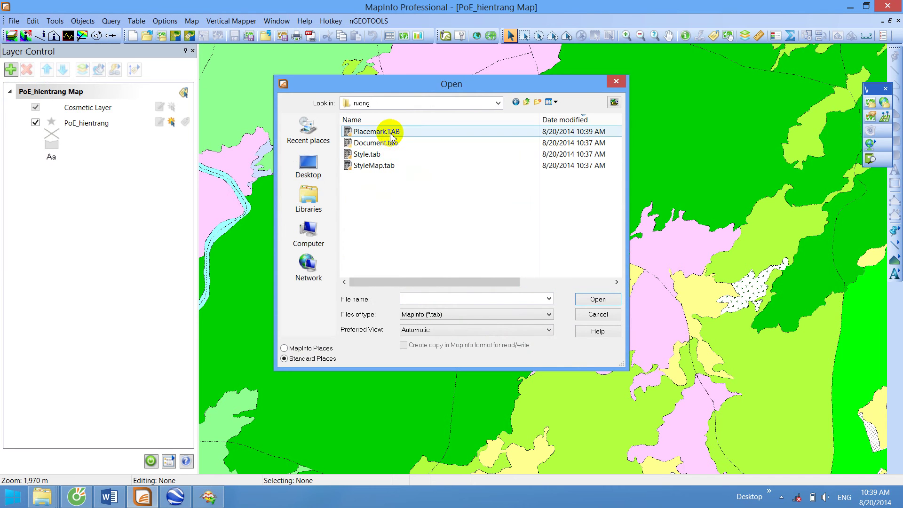
left_click(452, 330)
left_click(451, 349)
left_click(597, 300)
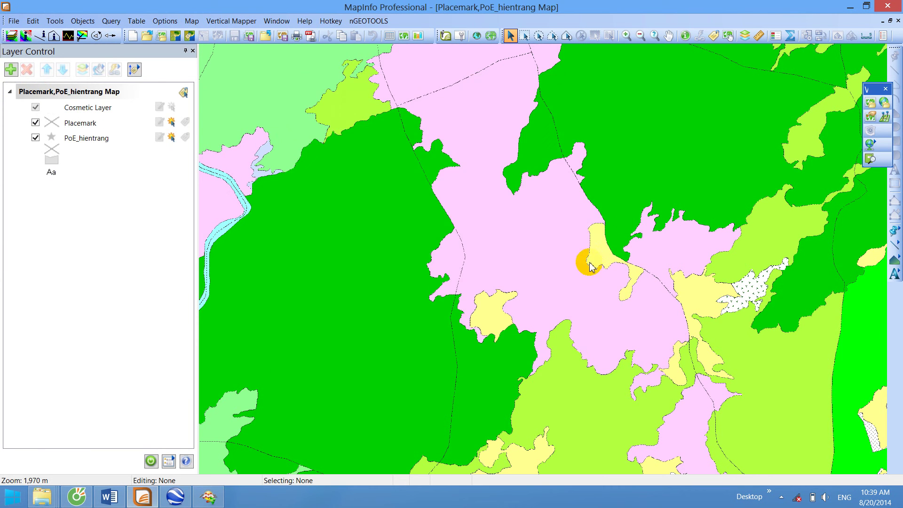
Examine the Placemark path's position on the PoE_hientrang map and compare it with the imagery in Google Earth
scroll(631, 220, "down", 3)
left_click_drag(734, 249, 516, 270)
scroll(571, 243, "up", 3)
scroll(525, 265, "down", 1)
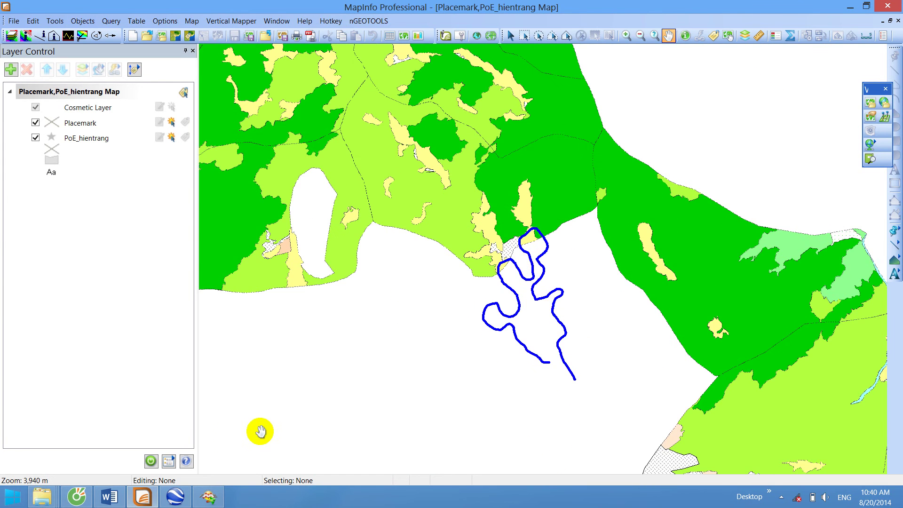
left_click(175, 496)
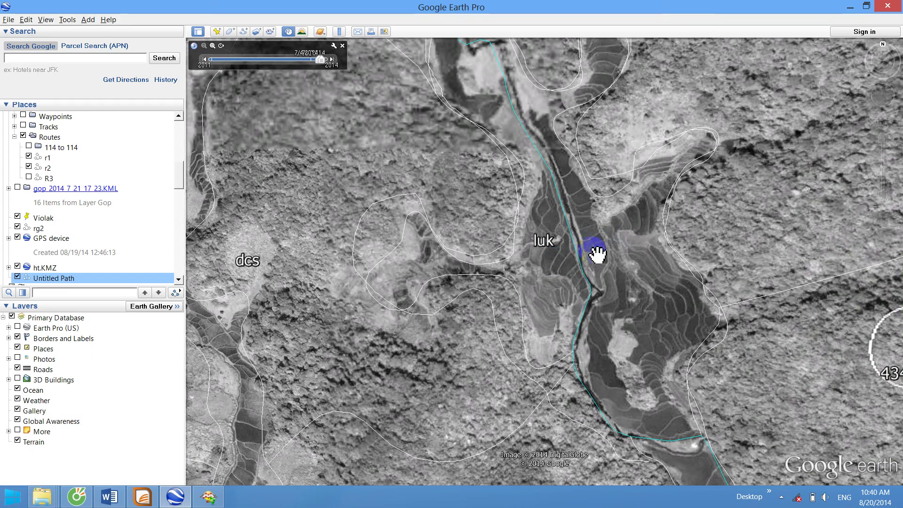
scroll(624, 245, "down", 2)
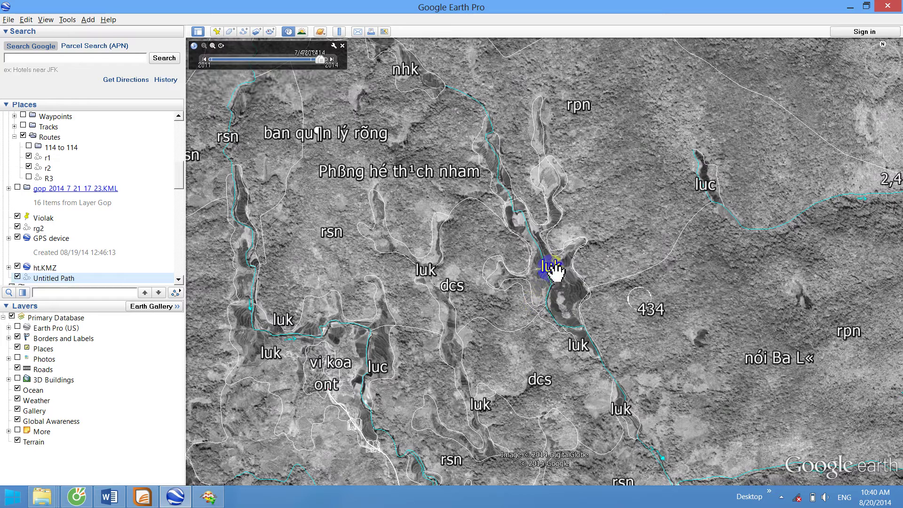
key("alt+Tab")
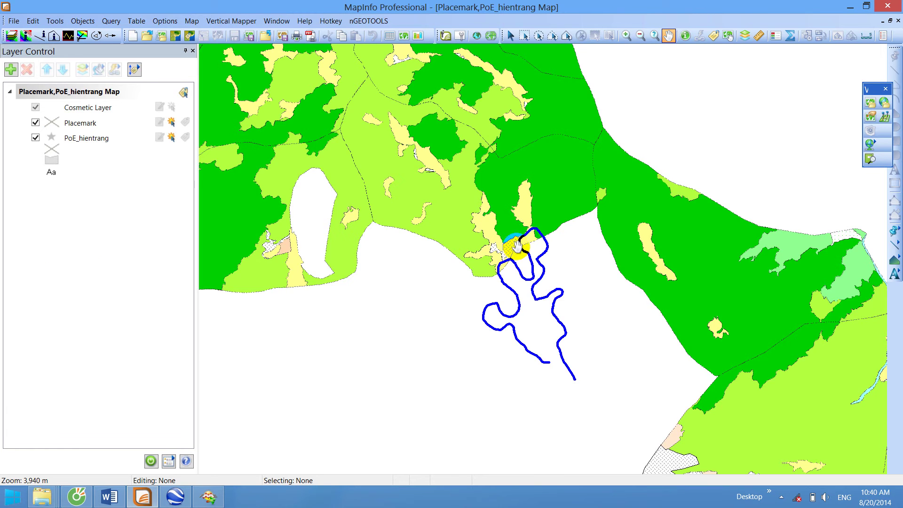
Inspect closely where the blue path meets the land-use boundaries, and select the path
scroll(518, 251, "up", 1)
left_click_drag(535, 294, 530, 242)
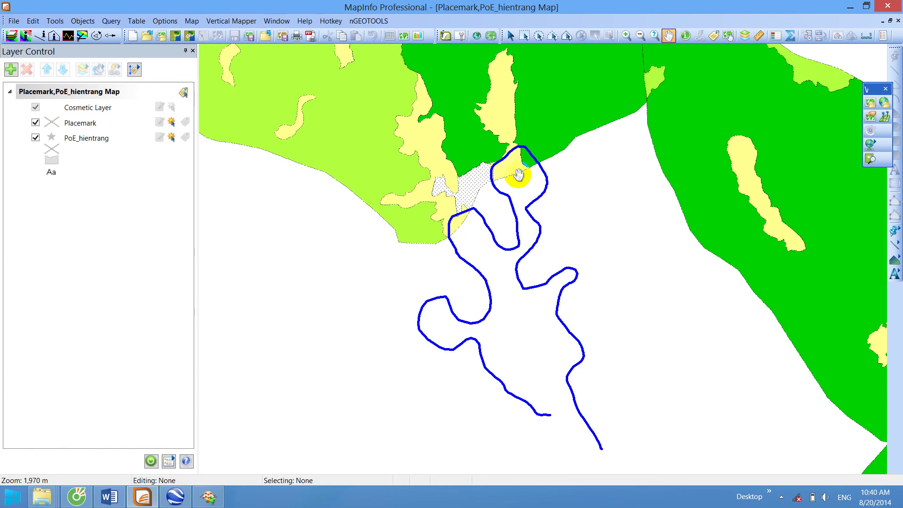
scroll(526, 187, "up", 2)
left_click_drag(510, 158, 509, 279)
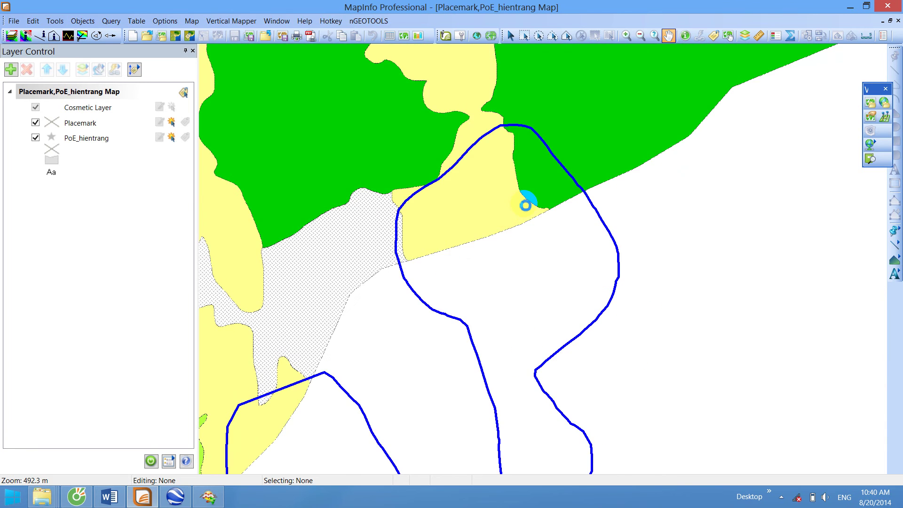
scroll(536, 249, "down", 4)
scroll(538, 243, "up", 1)
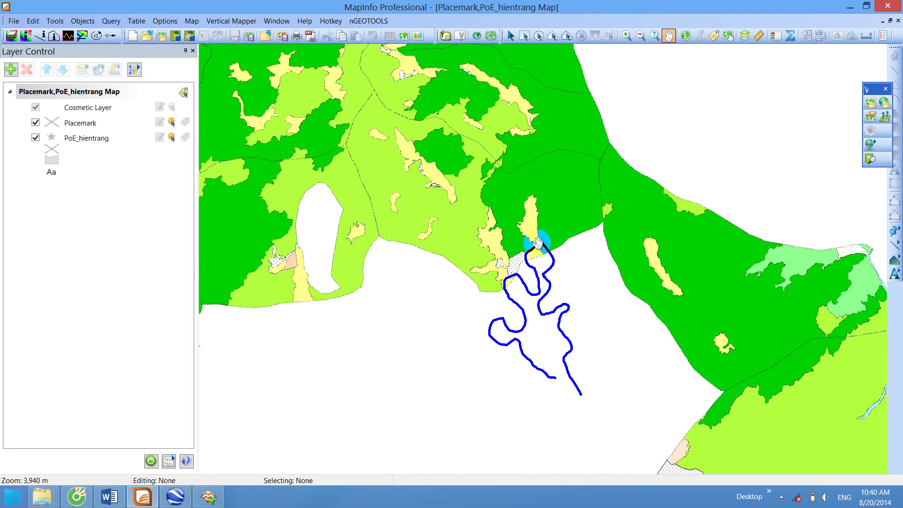
left_click(552, 260)
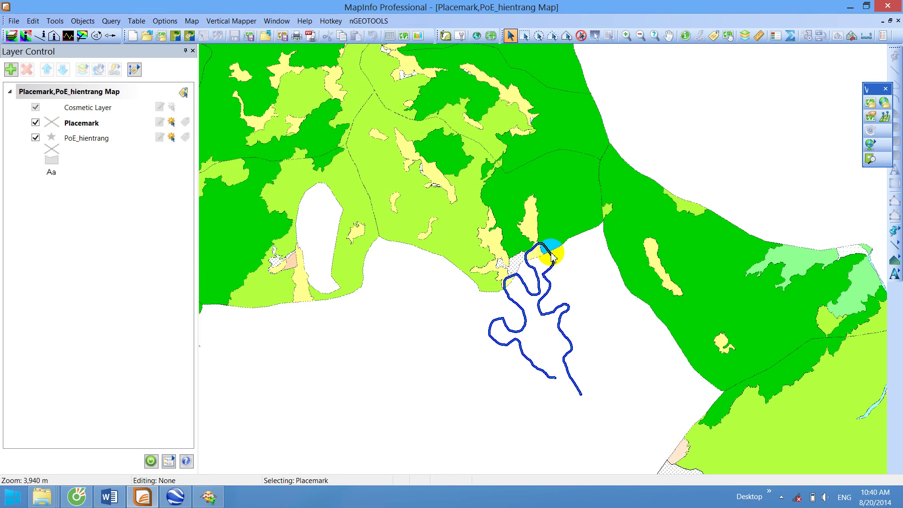
Switch to Google Earth and examine the land-use outlines and parcels around the path for comparison with the map
left_click(183, 497)
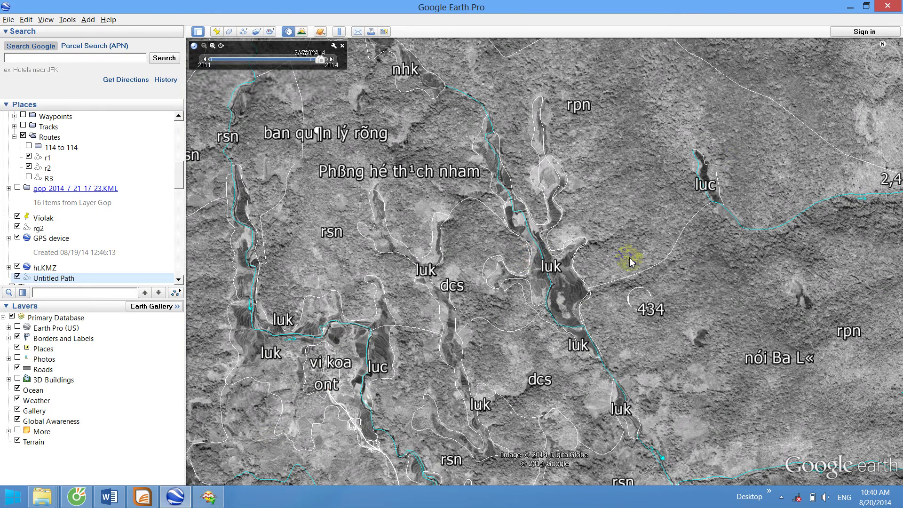
key("alt+Tab")
key("h")
left_click_drag(443, 152, 528, 179)
key("alt+Tab")
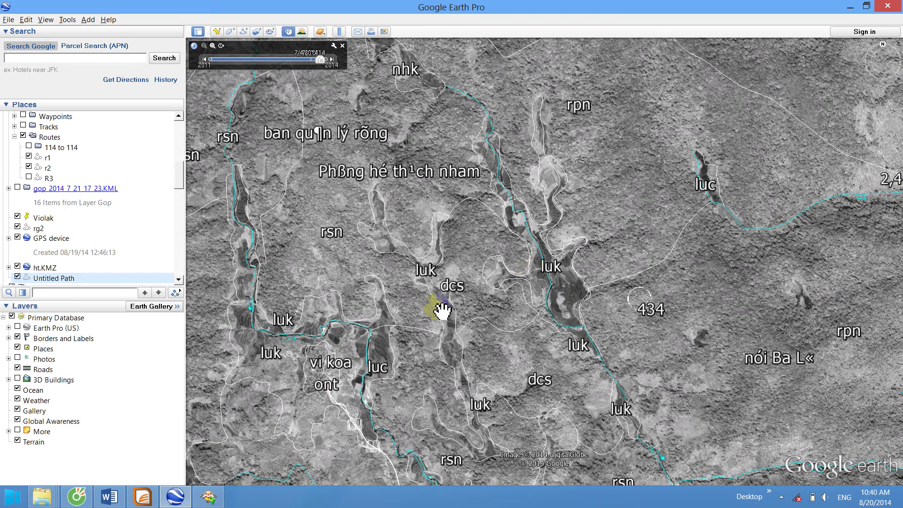
left_click_drag(612, 178, 599, 291)
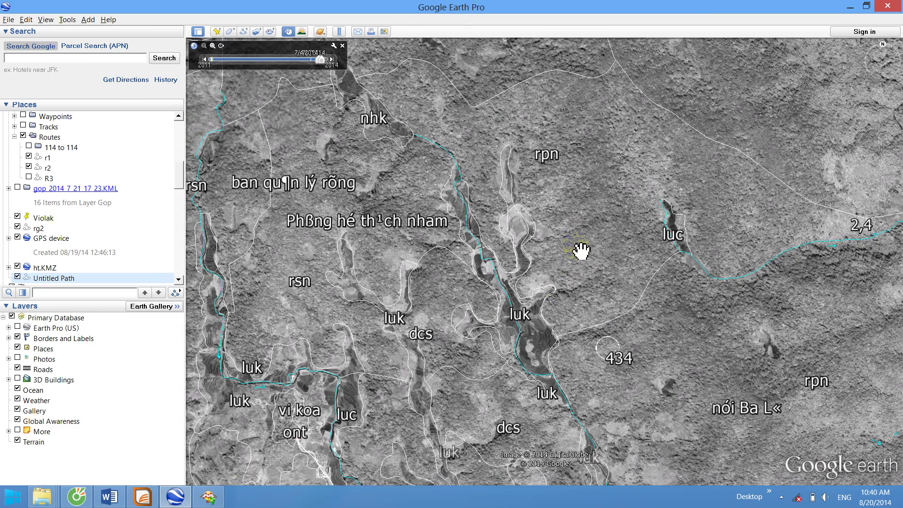
scroll(565, 292, "down", 5)
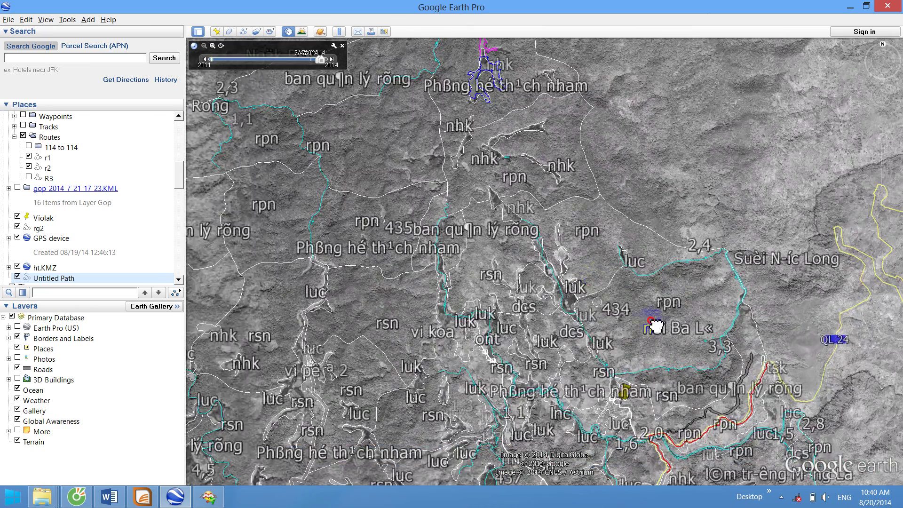
left_click_drag(656, 325, 571, 288)
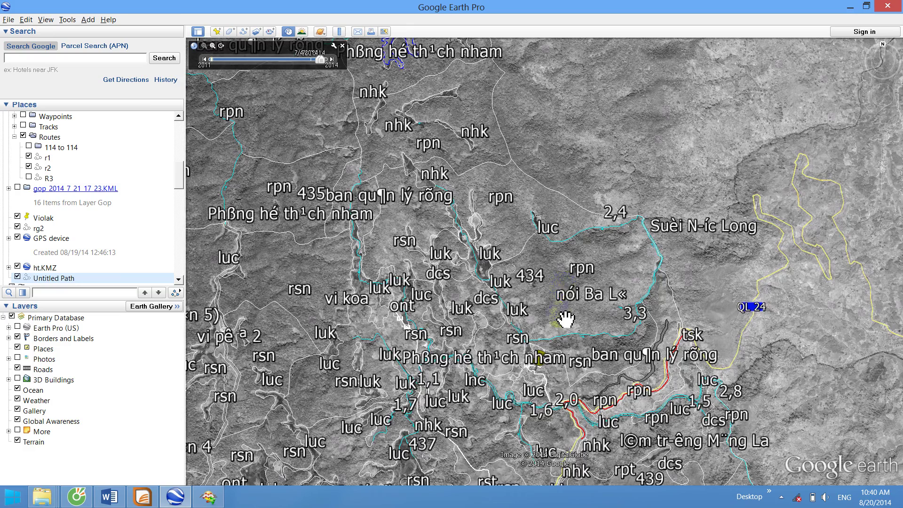
scroll(566, 320, "up", 3)
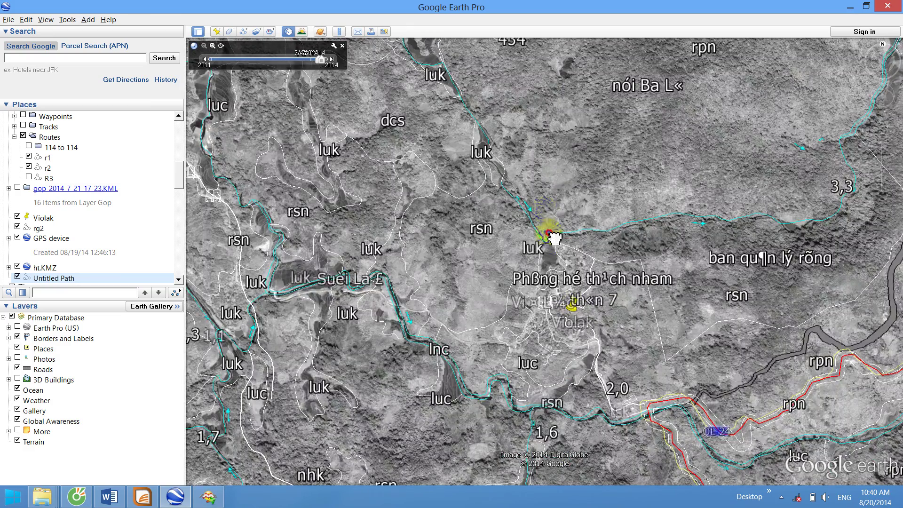
left_click_drag(544, 238, 595, 395)
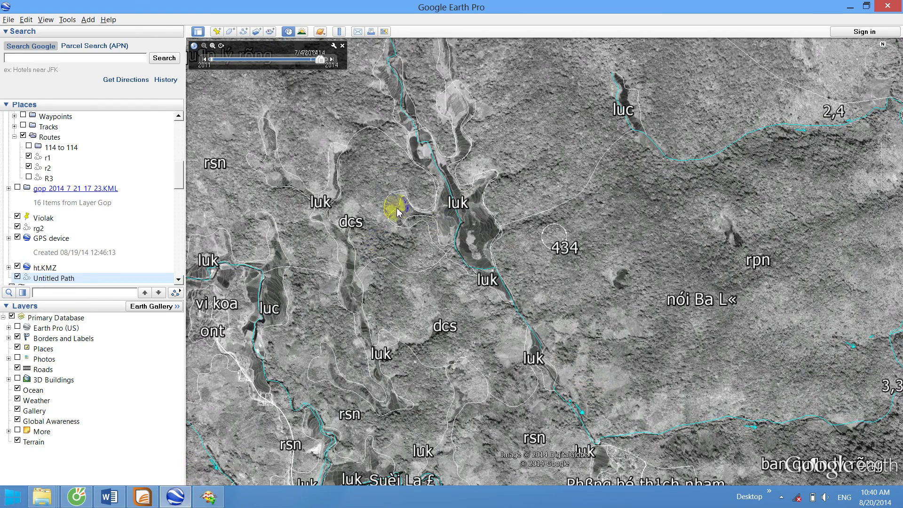
left_click_drag(463, 194, 574, 397)
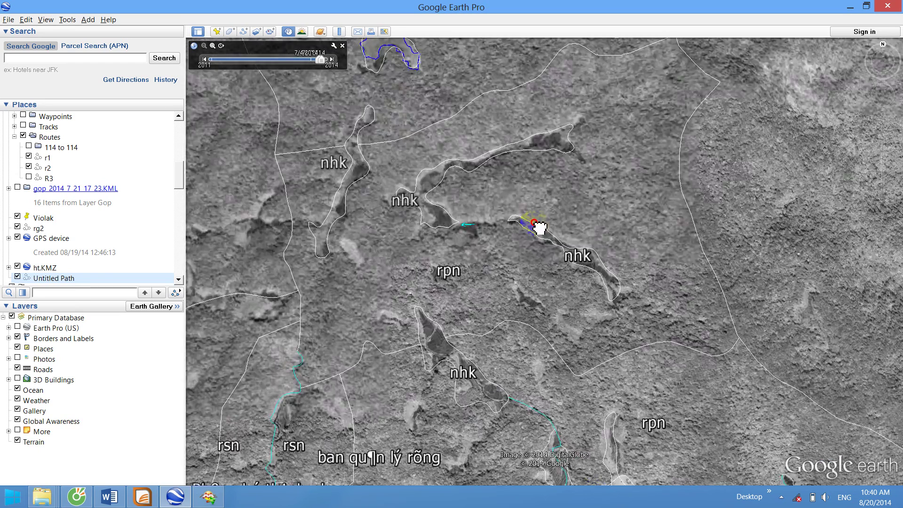
left_click_drag(538, 228, 645, 376)
left_click_drag(601, 133, 582, 238)
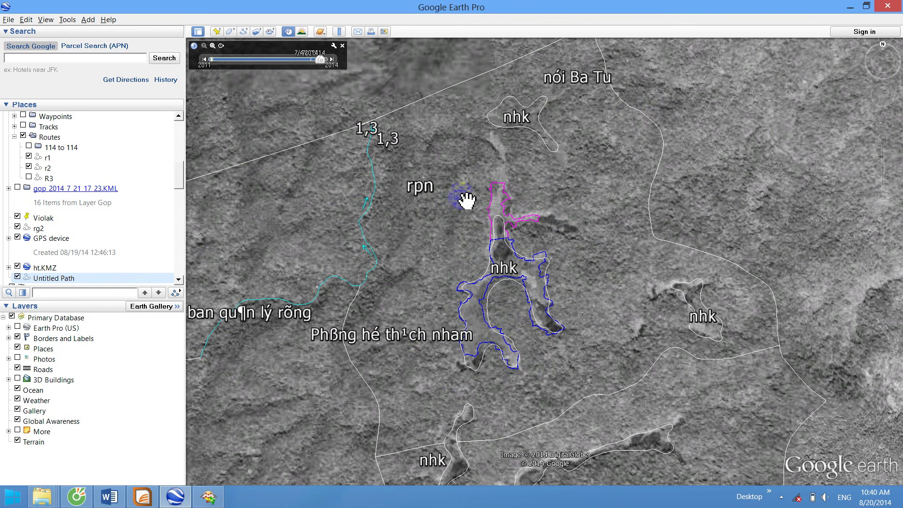
Examine the land-use parcels, streams and roads south and west of the path in Google Earth
scroll(555, 269, "down", 3)
left_click_drag(570, 346, 519, 192)
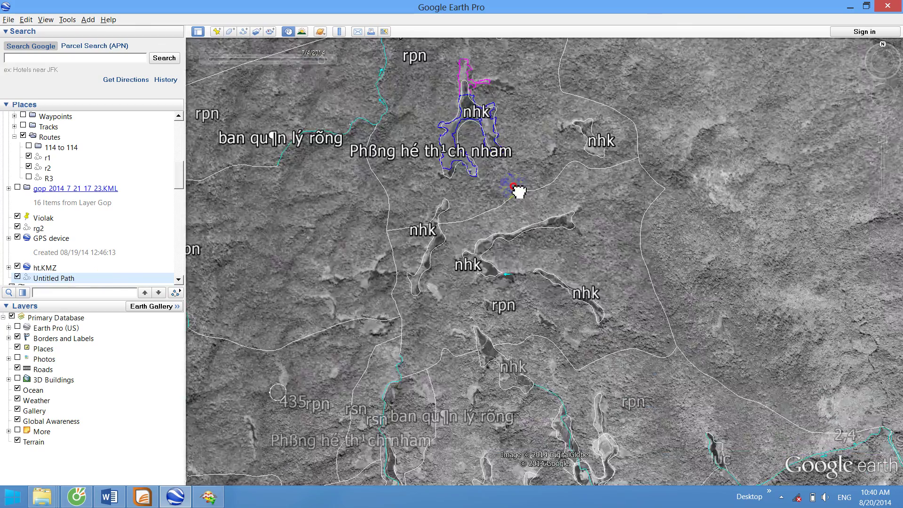
left_click_drag(575, 334, 482, 196)
left_click_drag(521, 360, 509, 219)
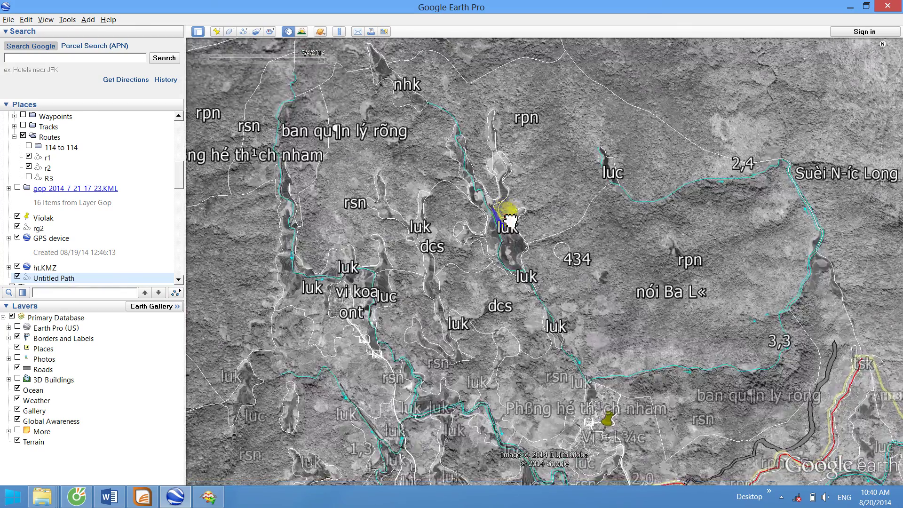
left_click_drag(585, 313, 502, 166)
scroll(657, 289, "down", 4)
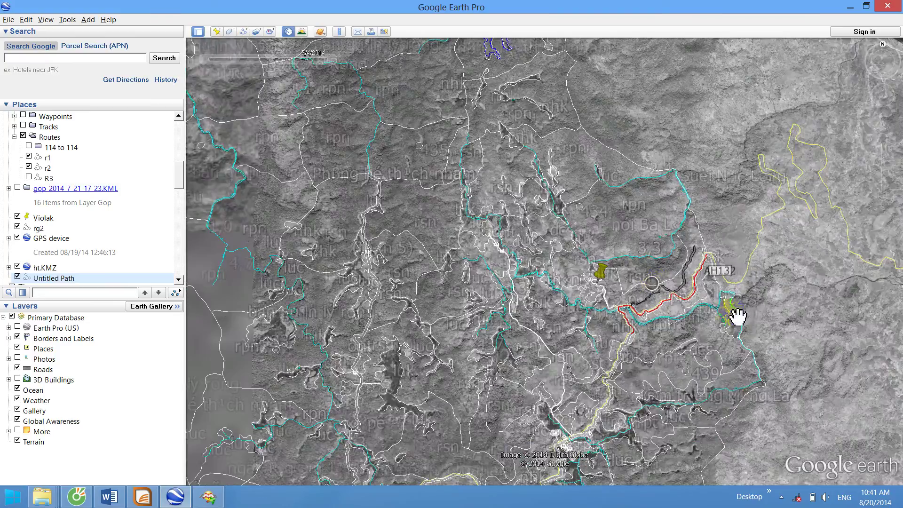
left_click_drag(644, 271, 569, 207)
left_click_drag(447, 336, 656, 105)
left_click_drag(435, 401, 746, 274)
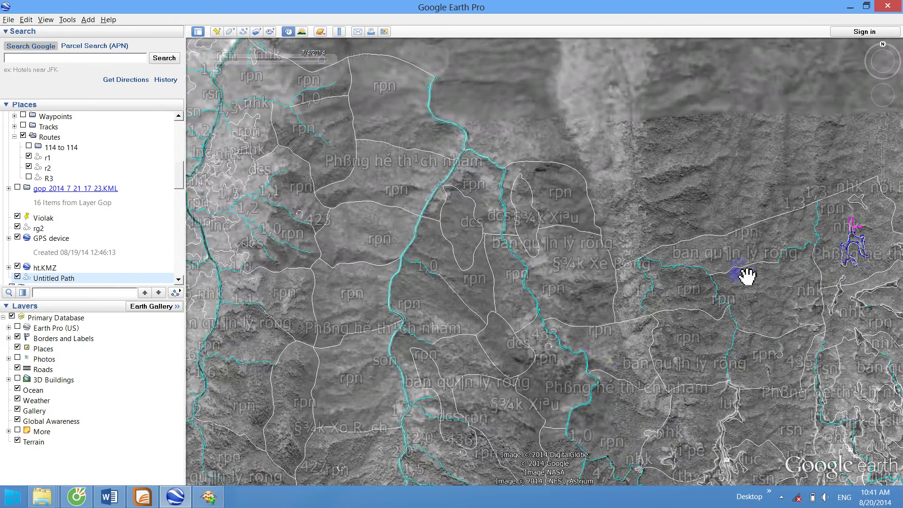
Inspect the area around the blue and pink paths closely, and view it within the surrounding land-use boundaries
left_click_drag(646, 273, 461, 286)
left_click_drag(554, 306, 574, 256)
scroll(515, 237, "up", 5)
left_click_drag(537, 185, 532, 245)
scroll(530, 253, "up", 2)
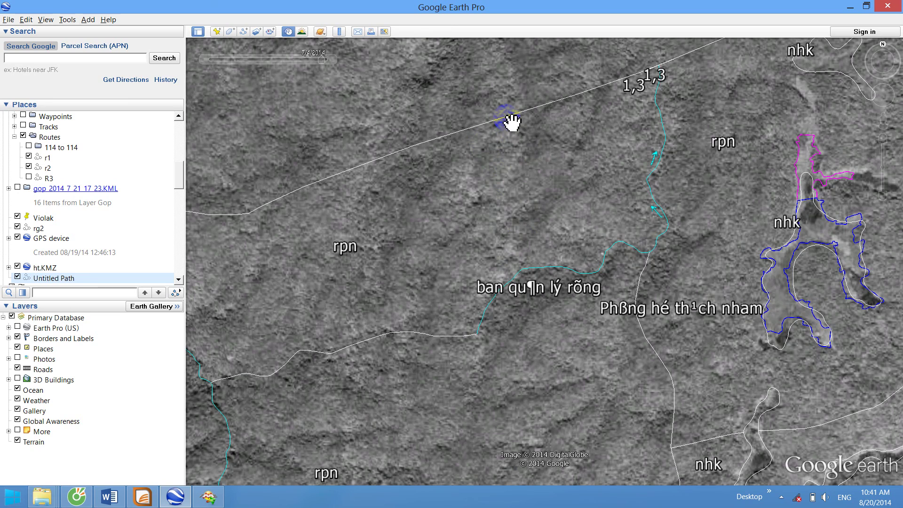
scroll(627, 201, "down", 5)
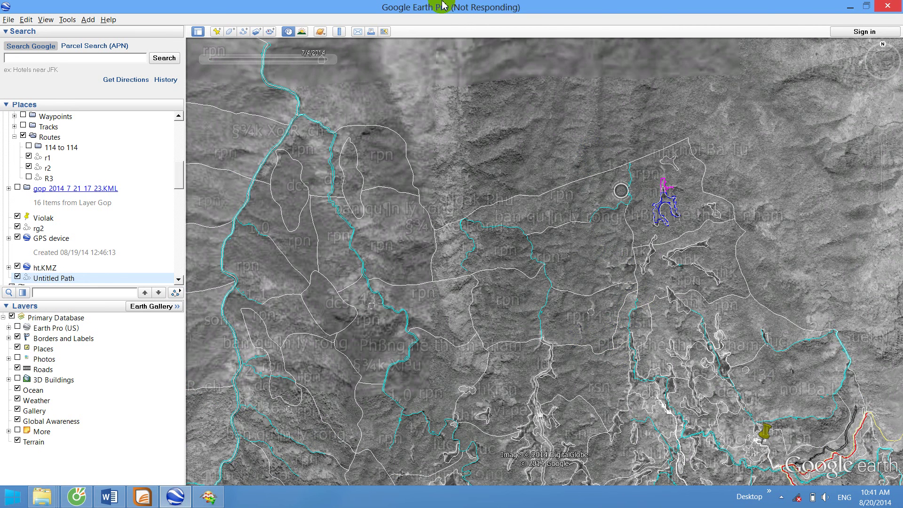
Close MapInfo, Google Earth and FME, discarding the unsaved temporary places, and close the ruong folder window
left_click(851, 8)
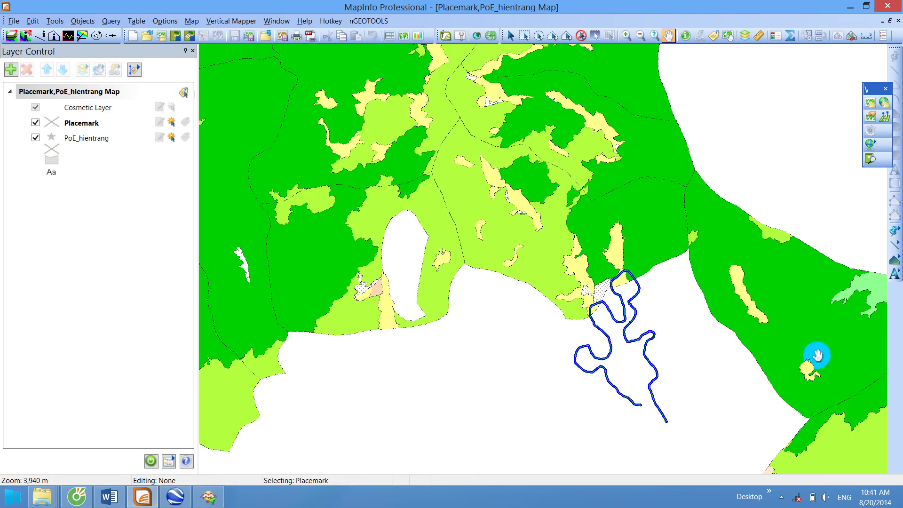
left_click(898, 8)
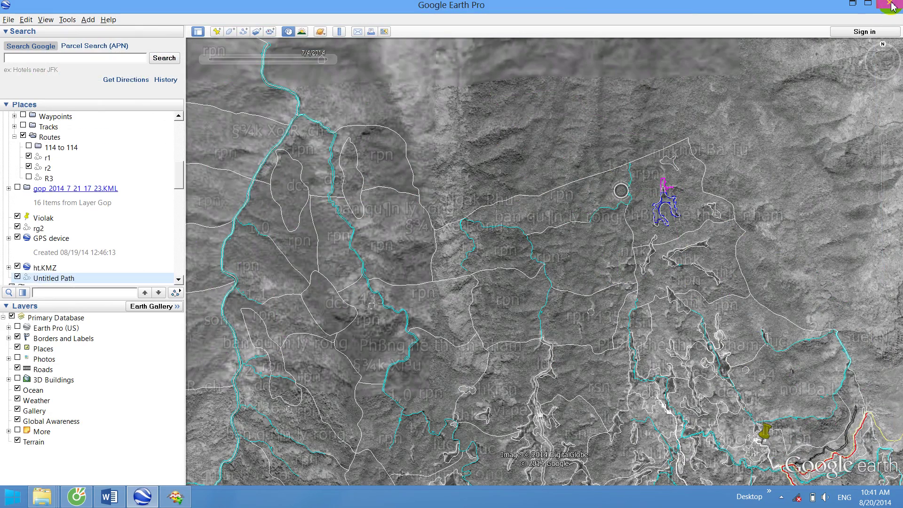
left_click(890, 6)
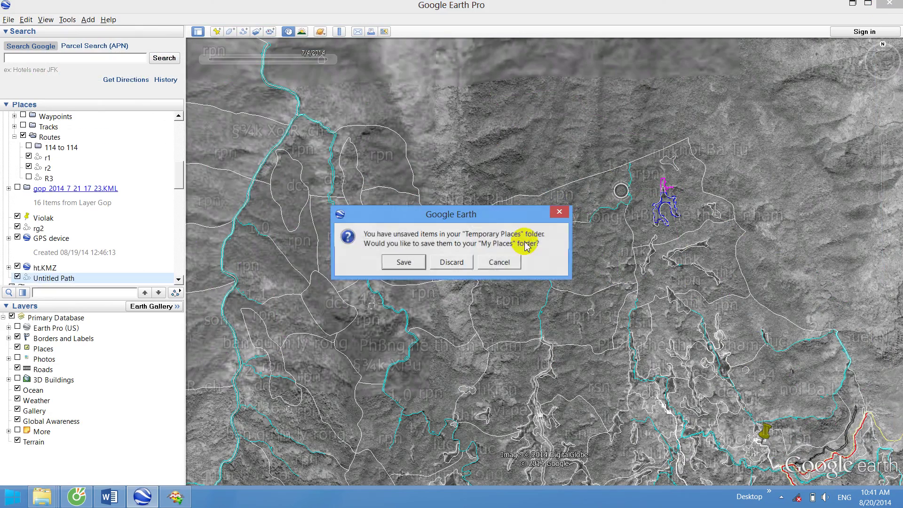
left_click(468, 260)
left_click(652, 163)
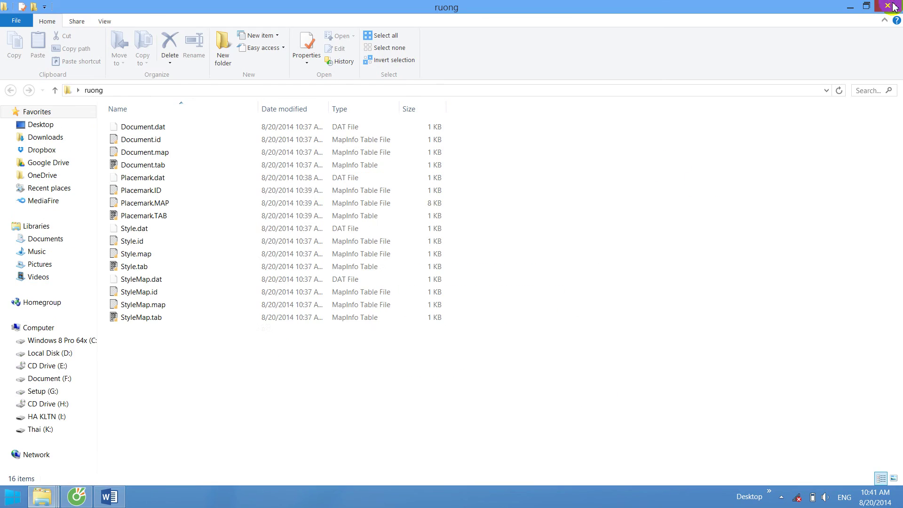
key("alt+F4")
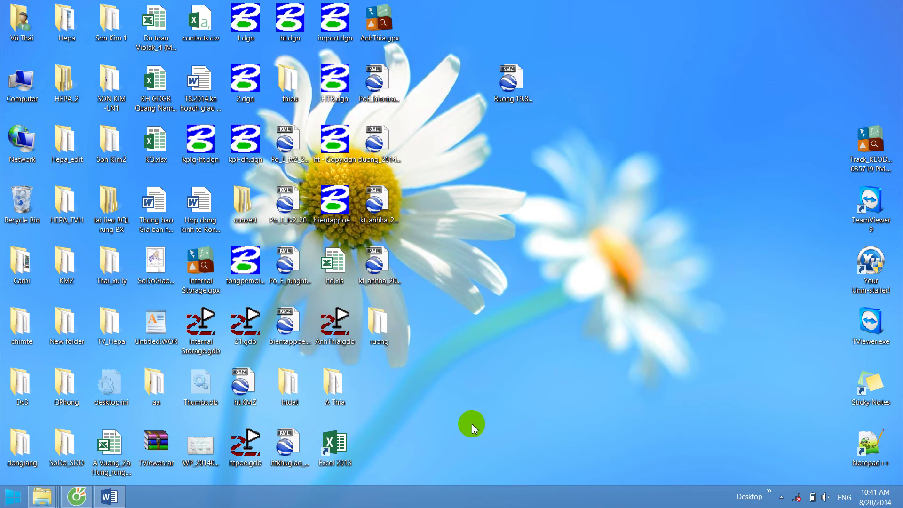
key("super")
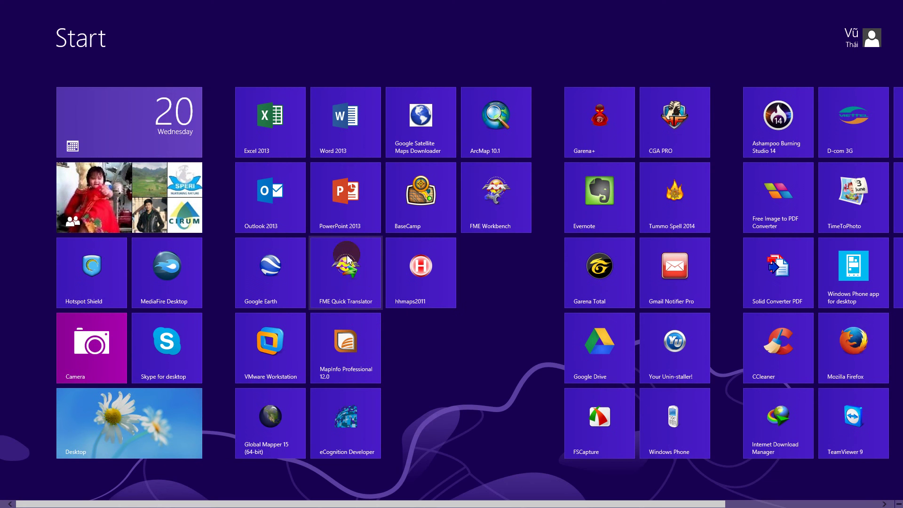
left_click(347, 257)
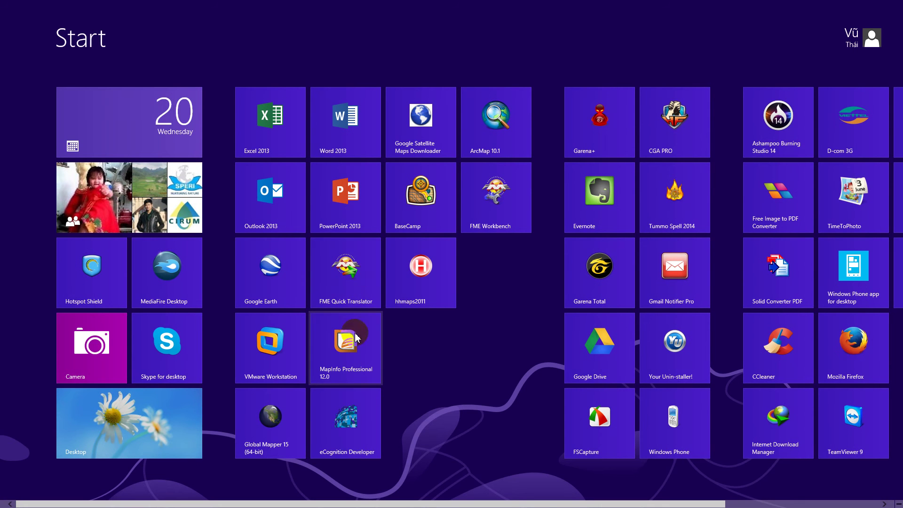
left_click(3, 94)
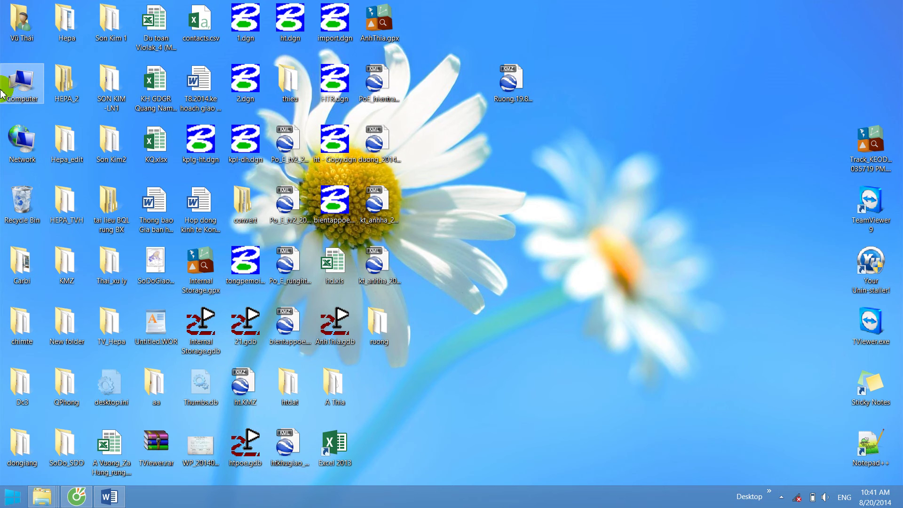
Move the Ruong KMZ file from the desktop into the ruong folder
left_click(525, 84)
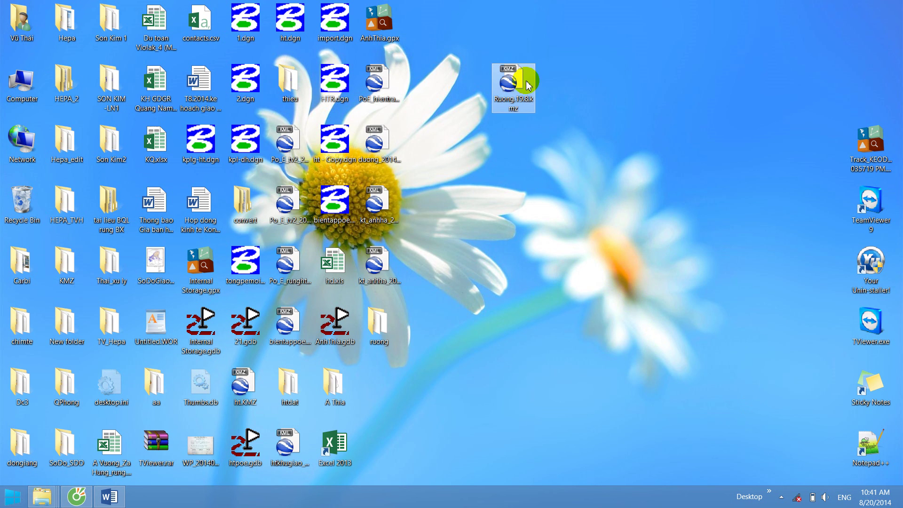
left_click_drag(529, 95, 380, 324)
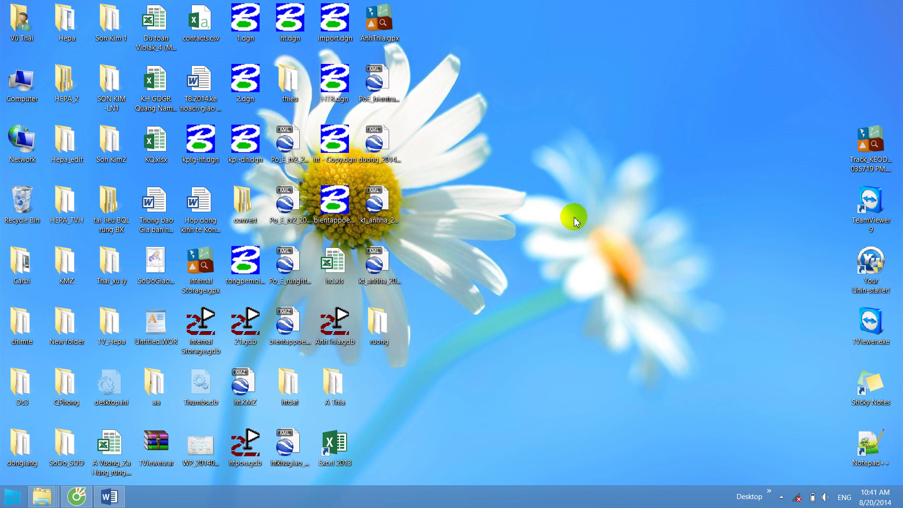
Open the MapInfo Professional installation folder in Program Files (x86) on drive C
double_click(22, 84)
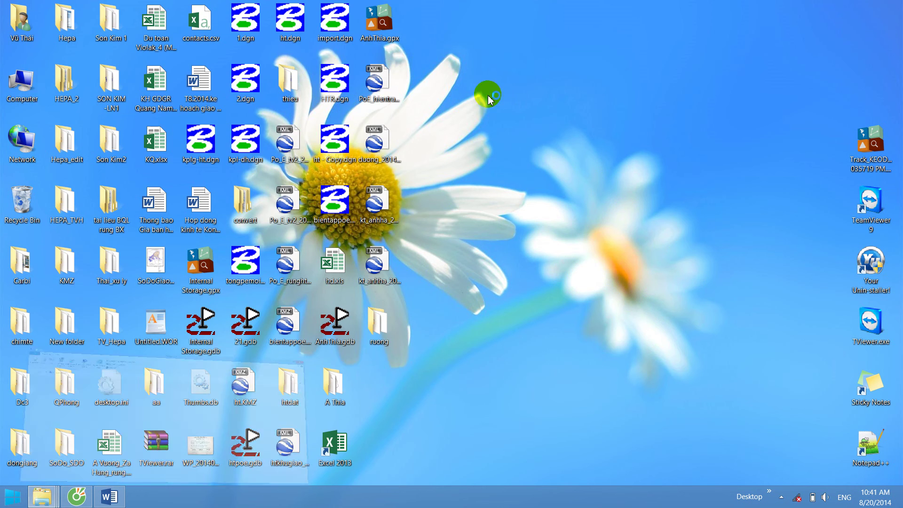
double_click(258, 145)
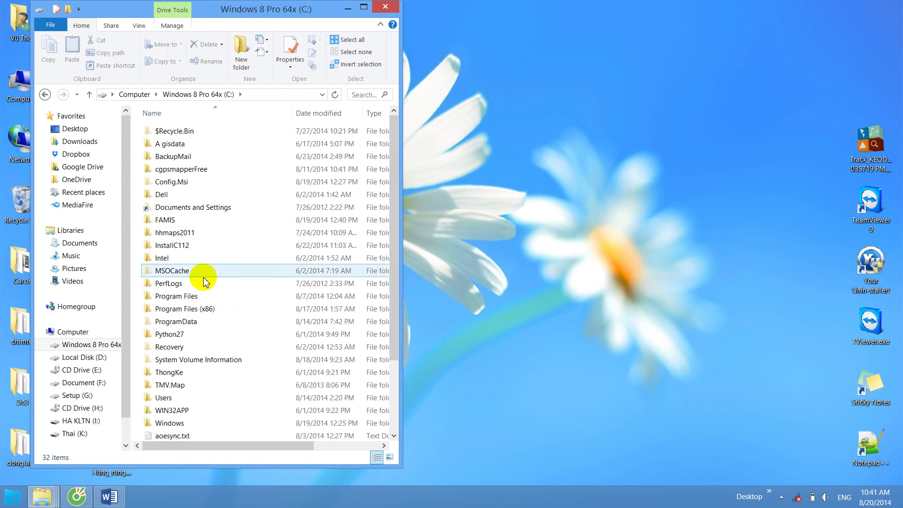
left_click(207, 309)
scroll(218, 360, "down", 2)
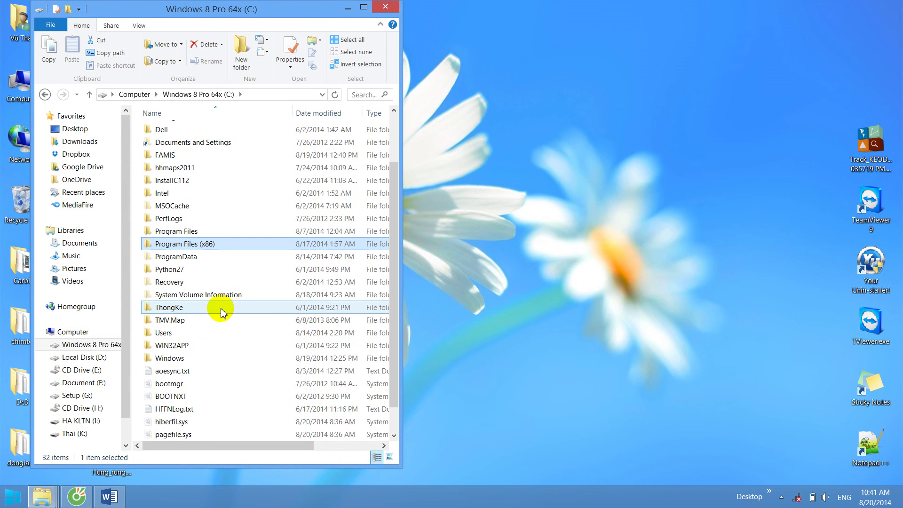
double_click(213, 244)
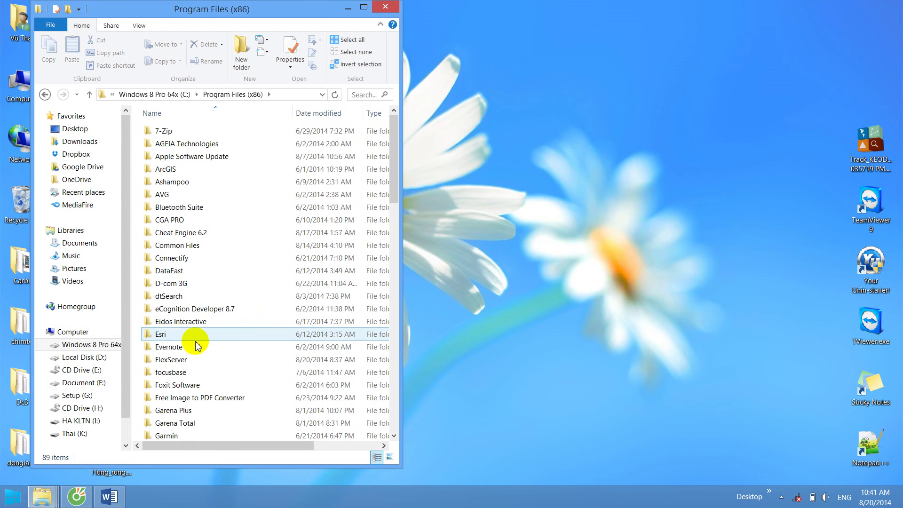
scroll(221, 346, "down", 13)
left_click(174, 130)
double_click(174, 131)
double_click(188, 135)
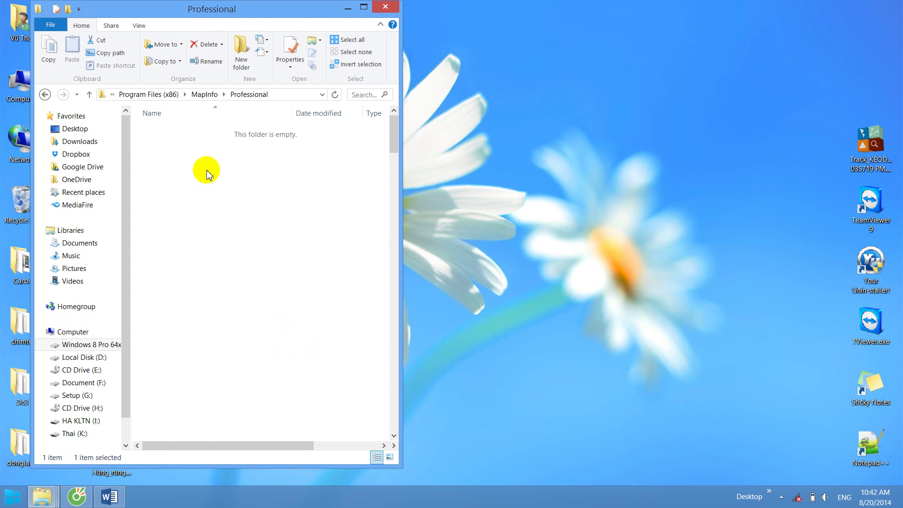
Open the All in one folder inside the Tools folder of MapInfo Professional
double_click(178, 220)
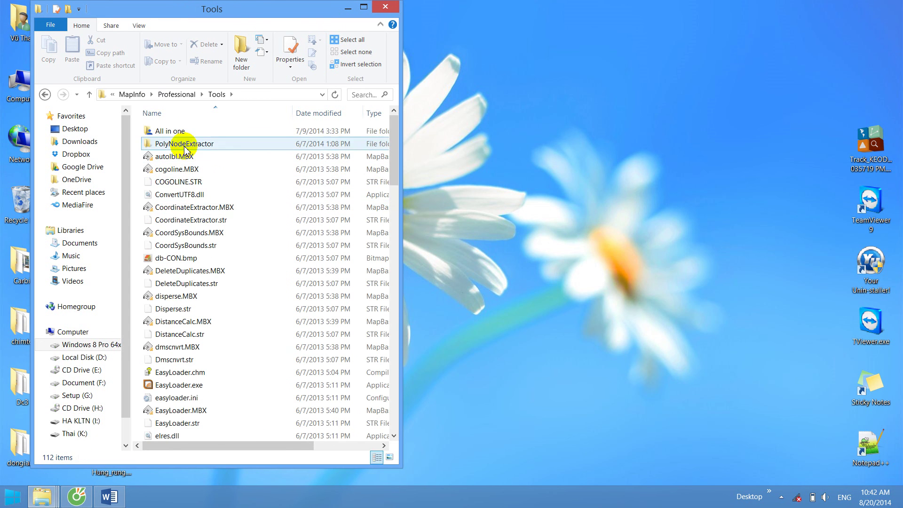
scroll(224, 270, "down", 1)
scroll(226, 212, "up", 1)
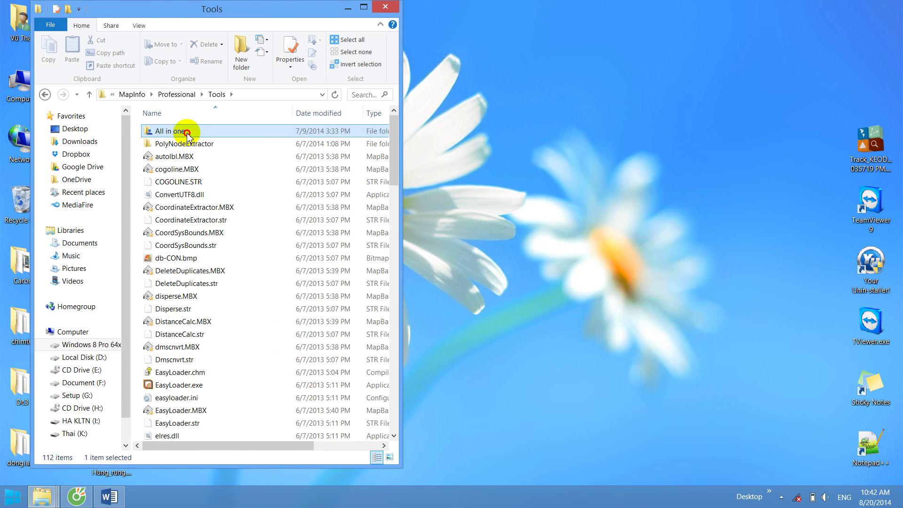
double_click(188, 131)
Copy the nGEOTOOL folder from All in one to the desktop and place it in an empty area
left_click(187, 208)
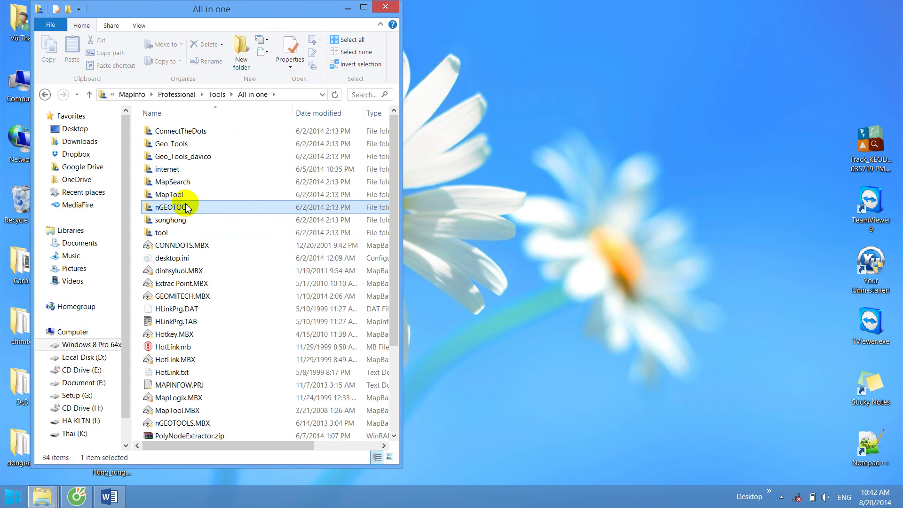
right_click(185, 207)
left_click(235, 372)
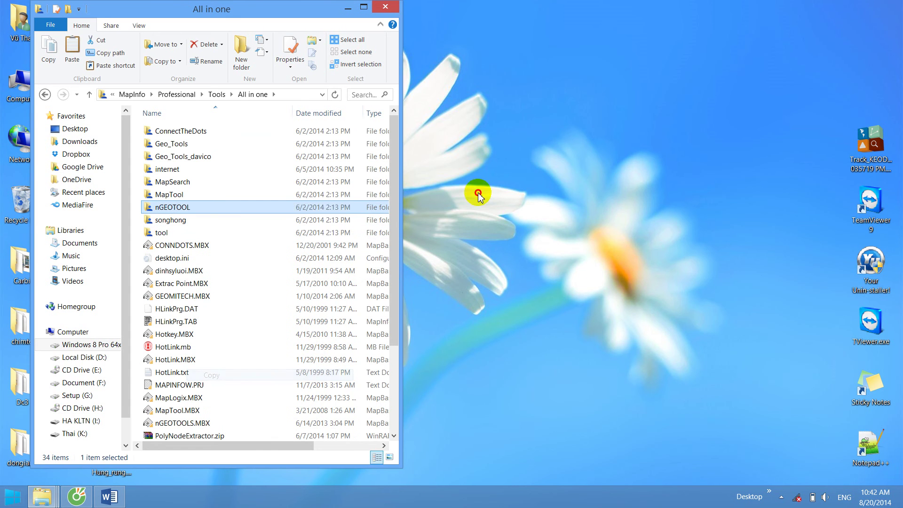
left_click(504, 207)
right_click(503, 207)
left_click(515, 234)
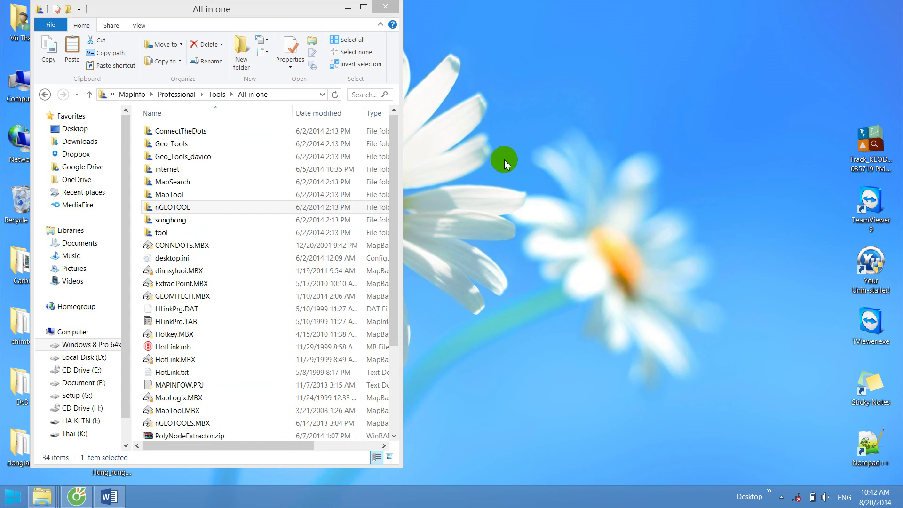
left_click_drag(490, 115, 658, 81)
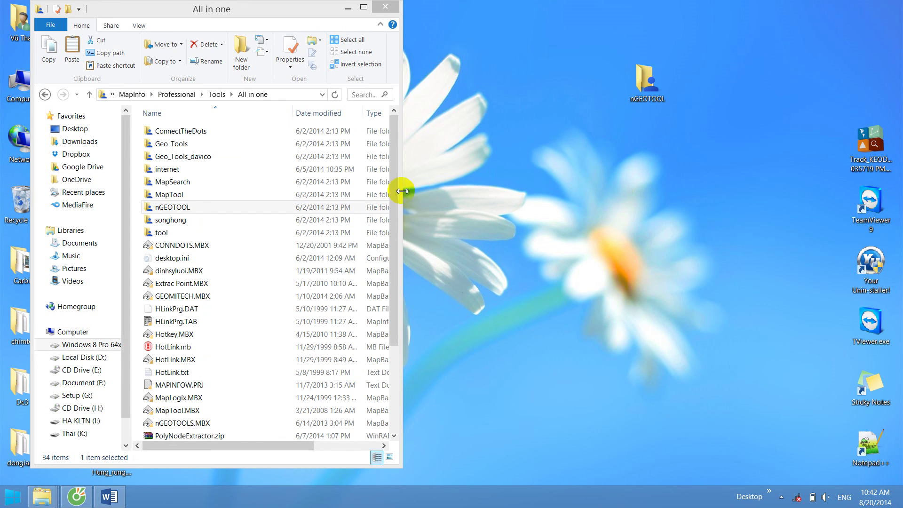
Move Extrac Point.MBX from the All in one folder to the desktop, granting administrator permission
left_click(268, 284)
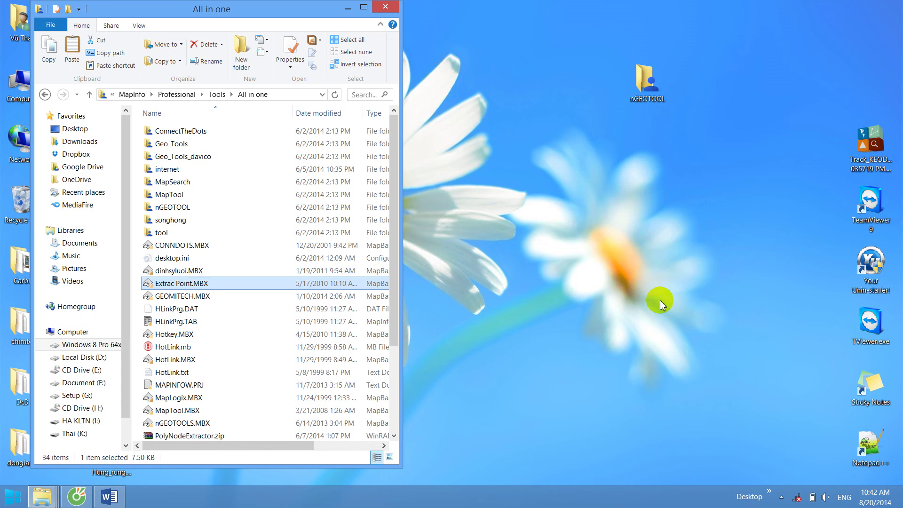
left_click_drag(197, 283, 672, 178)
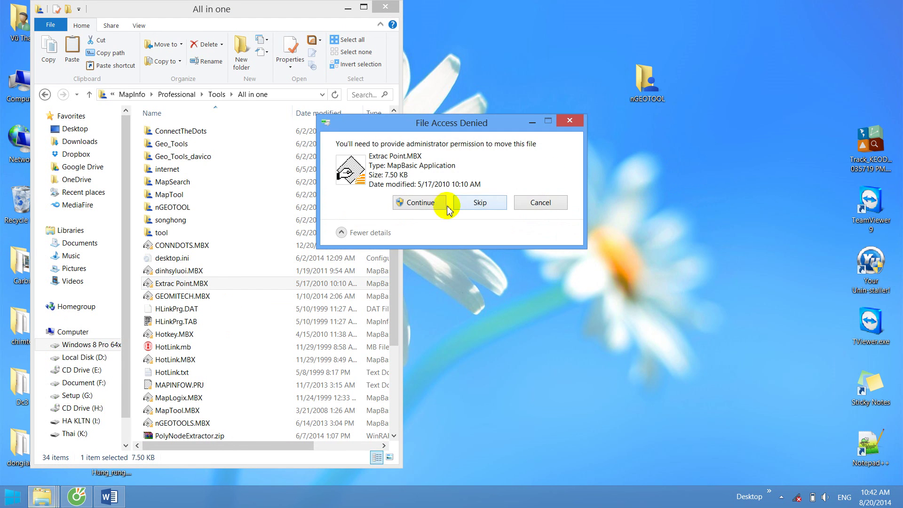
key("Return")
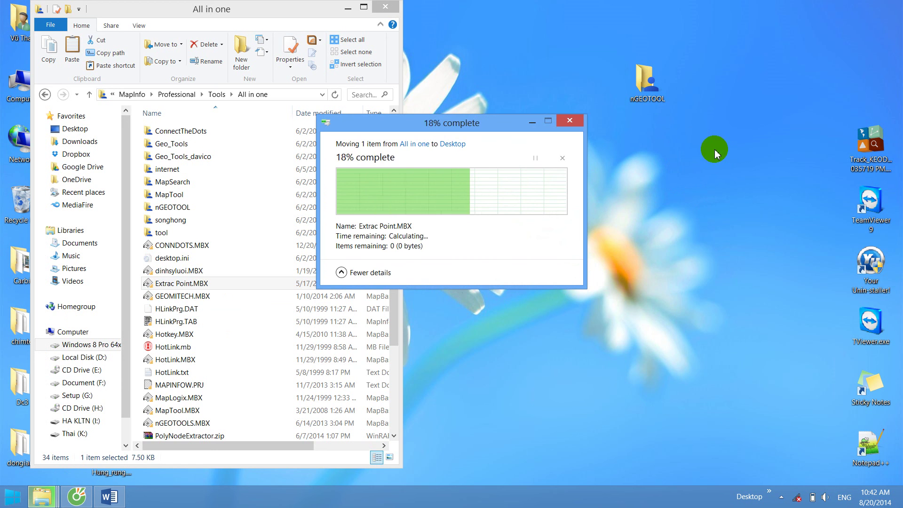
Copy Extrac Point.MBX from the desktop back into the All in one folder
left_click_drag(309, 14, 789, 30)
left_click(396, 370)
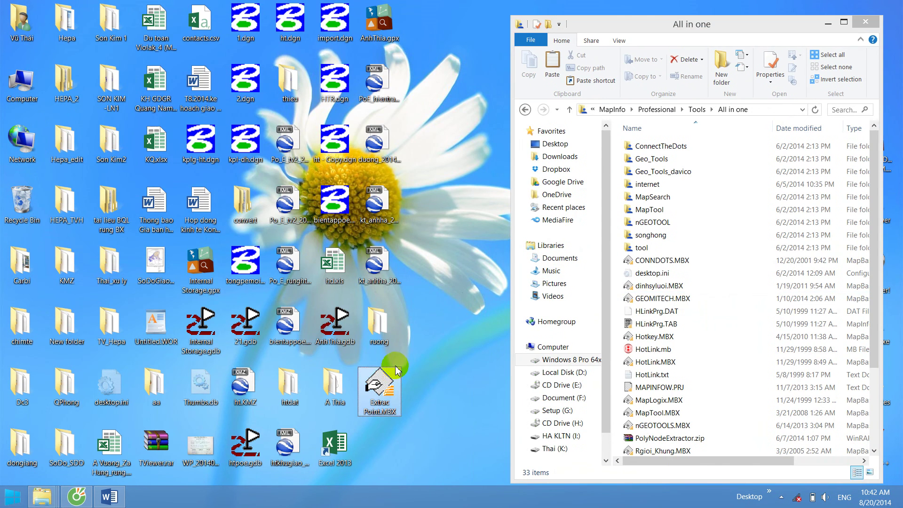
left_click(718, 273)
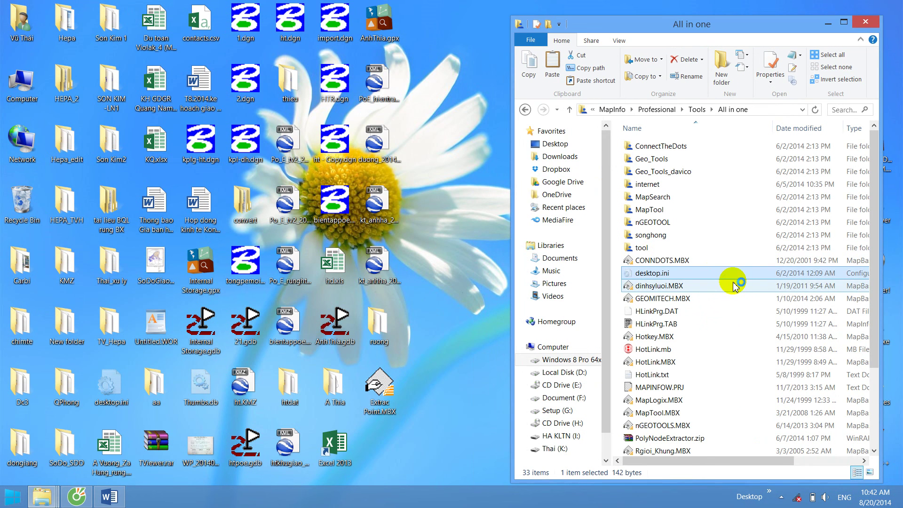
left_click(420, 195)
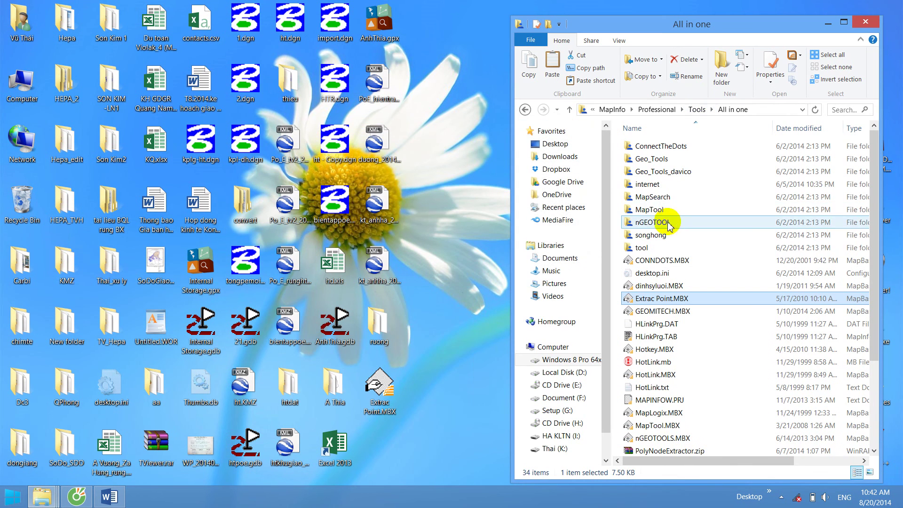
Place the Extrac Point.MBX icon beside the nGEOTOOL folder on the desktop, keeping the All in one window unmaximized
left_click_drag(659, 23, 648, 314)
left_click_drag(380, 385, 593, 81)
left_click_drag(666, 312, 201, 3)
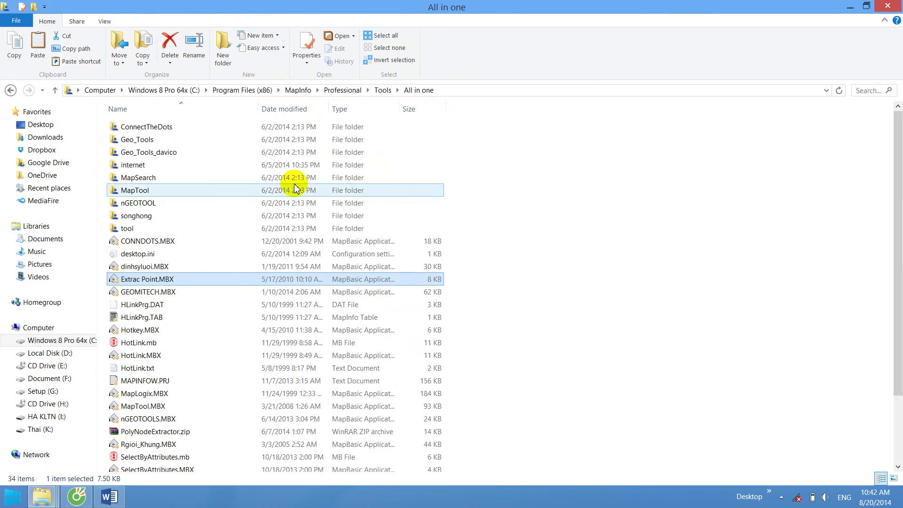
double_click(394, 6)
Copy MAPINFOW.PRJ from the MapInfo Professional program folder to the desktop beside Extrac Point.MBX
left_click_drag(619, 319, 129, 51)
left_click(152, 132)
scroll(218, 305, "down", 4)
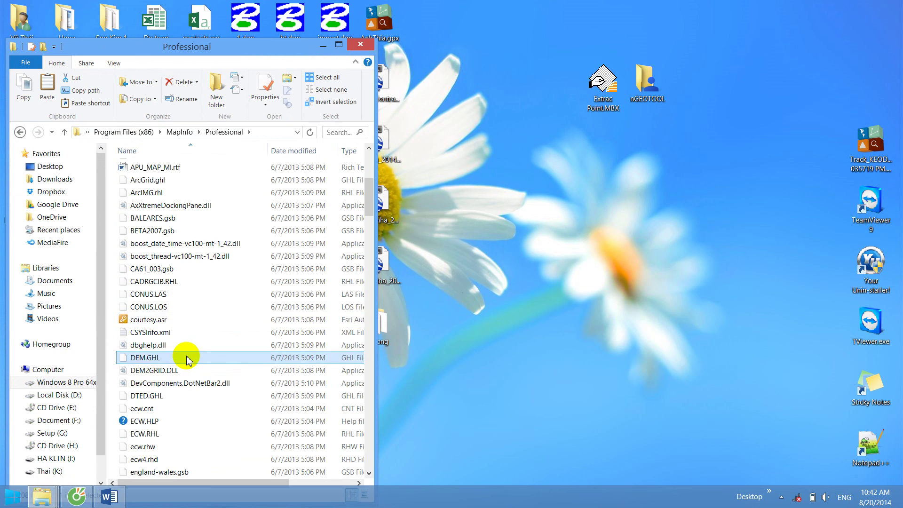
key("m")
left_click(172, 241)
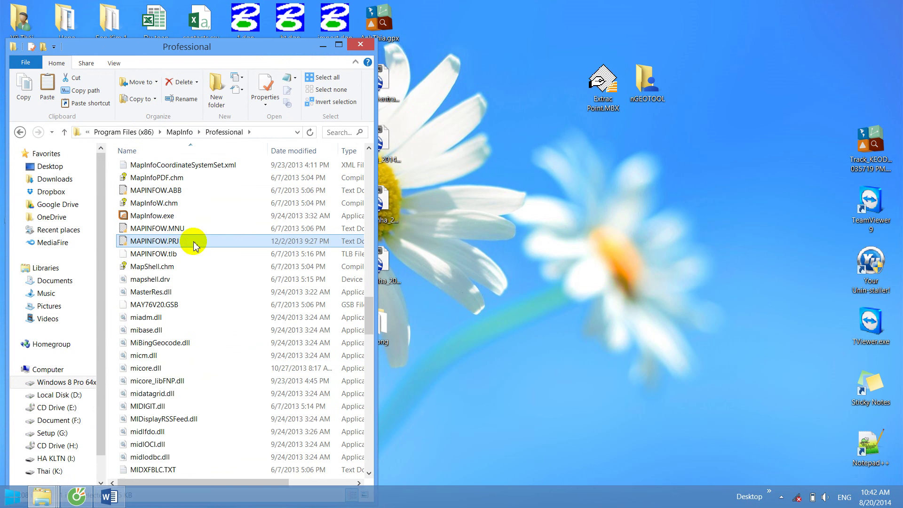
key("shift+F10")
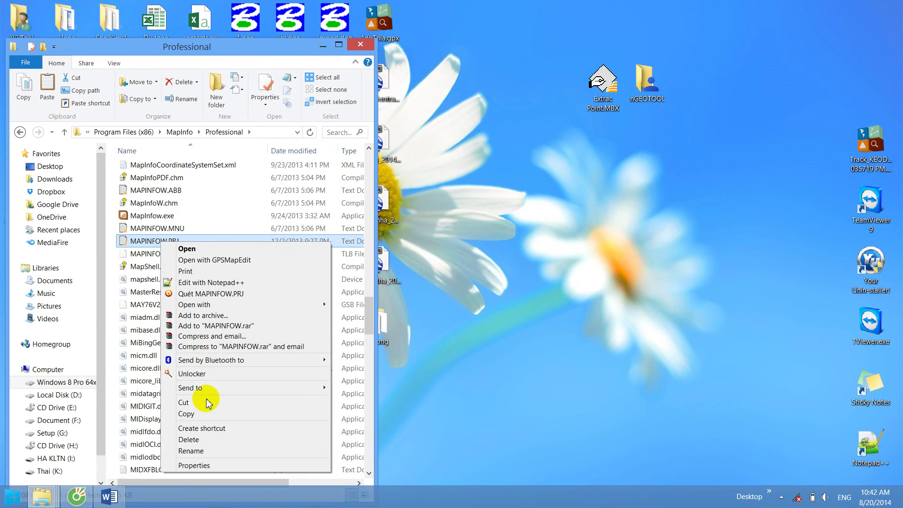
left_click(206, 414)
left_click(532, 194)
right_click(480, 193)
left_click(526, 238)
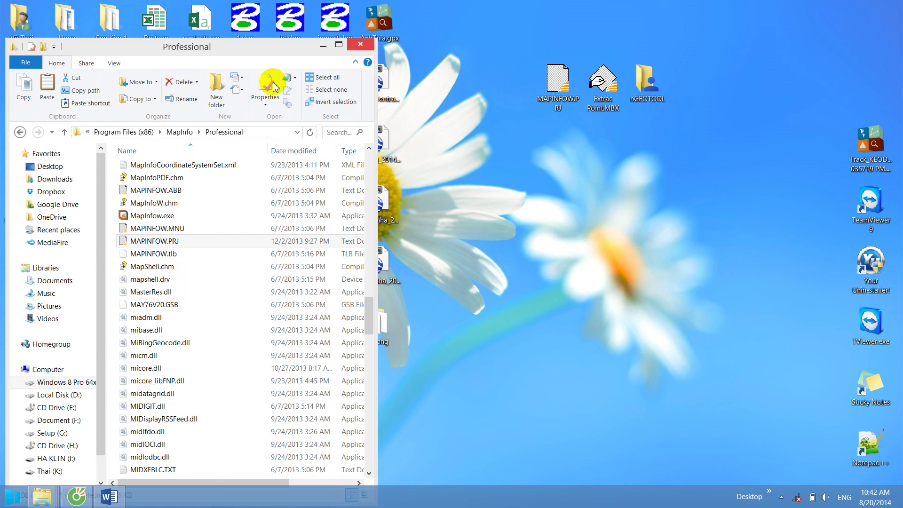
Display the full path of the MapInfo Professional folder, and close the folder window
left_click(259, 136)
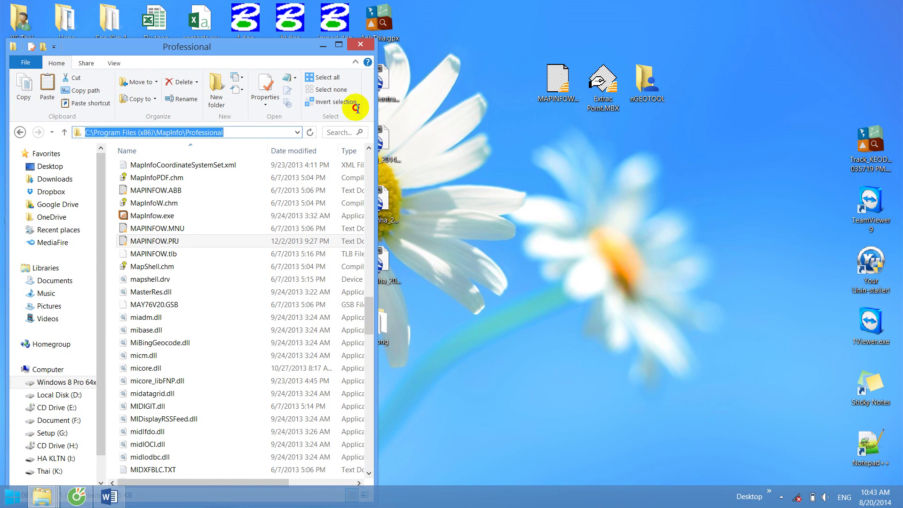
left_click_drag(418, 95, 324, 127)
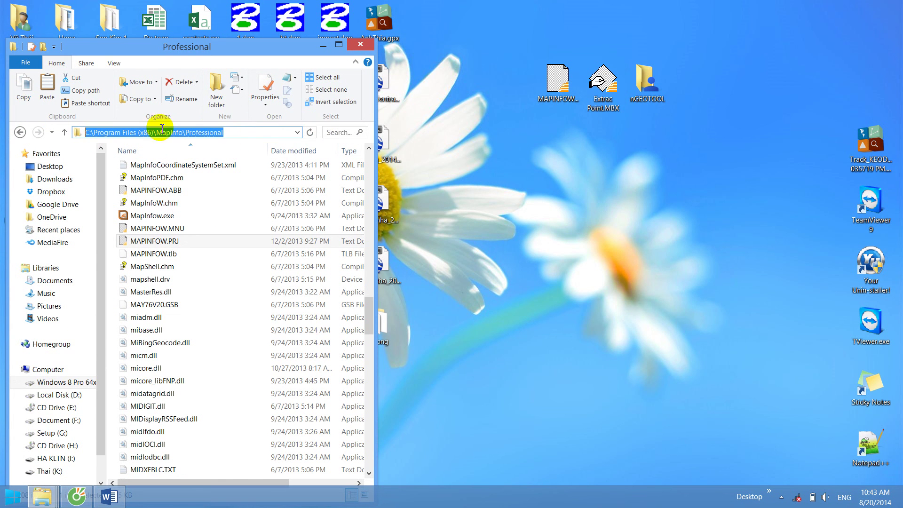
left_click(137, 133)
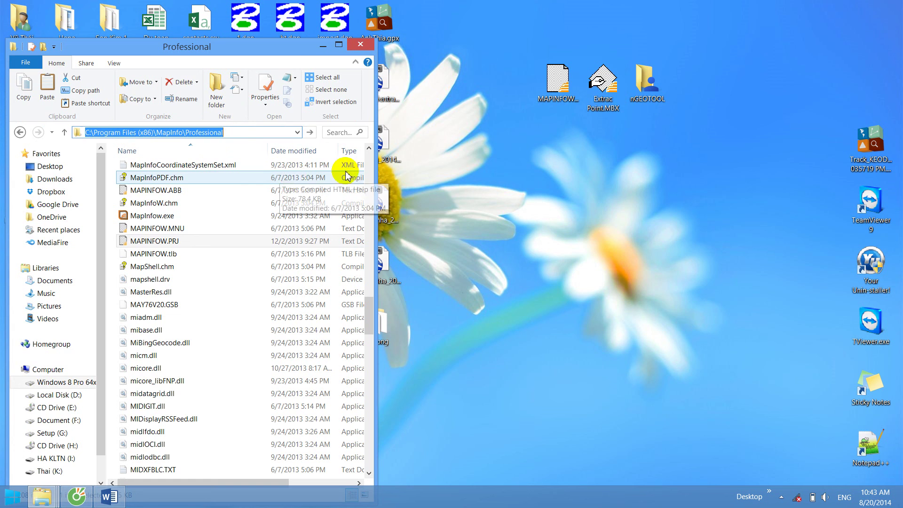
left_click(360, 44)
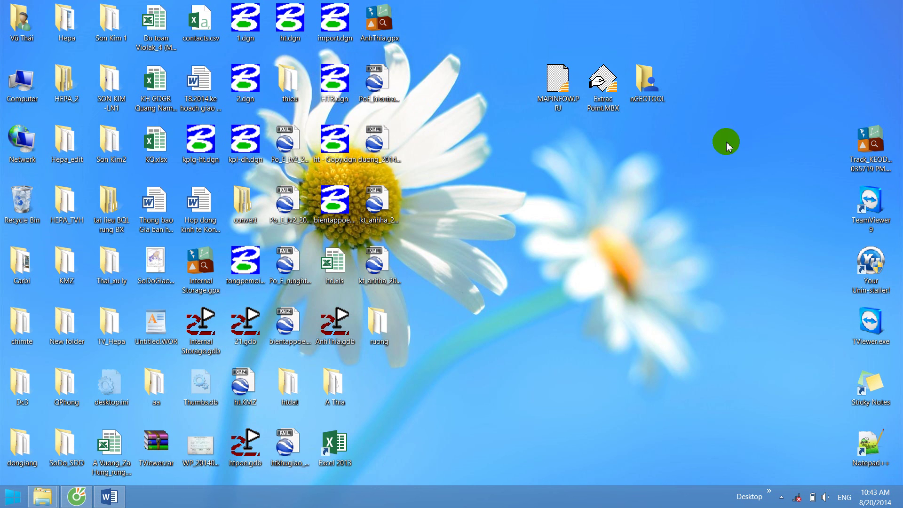
left_click_drag(722, 141, 508, 38)
right_click(604, 194)
left_click(545, 181)
left_click(600, 80)
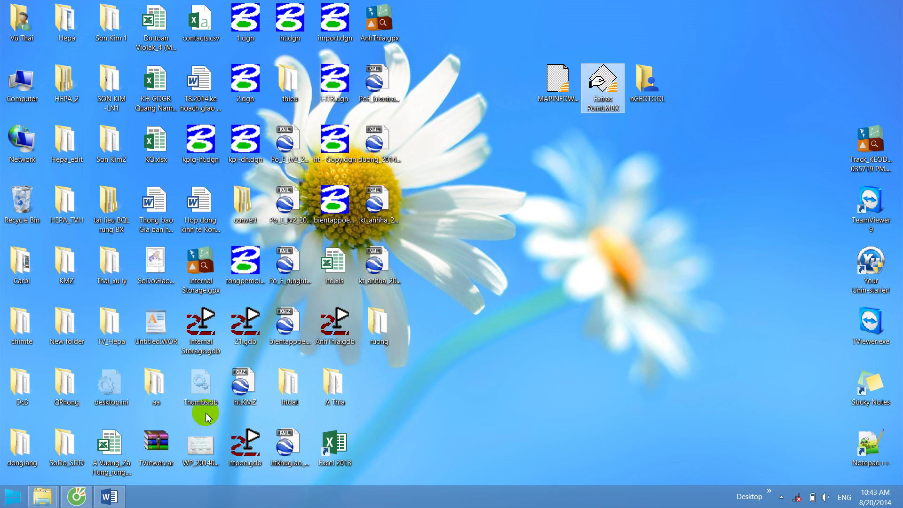
Launch MapInfo Professional and dismiss the Quick Start options without restoring a session
key("super")
left_click(371, 358)
left_click(500, 124)
left_click(607, 91)
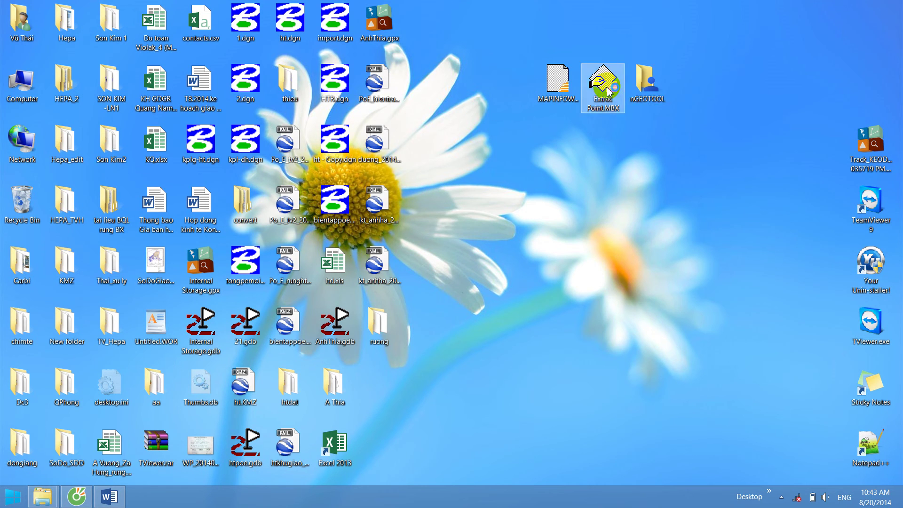
double_click(607, 90)
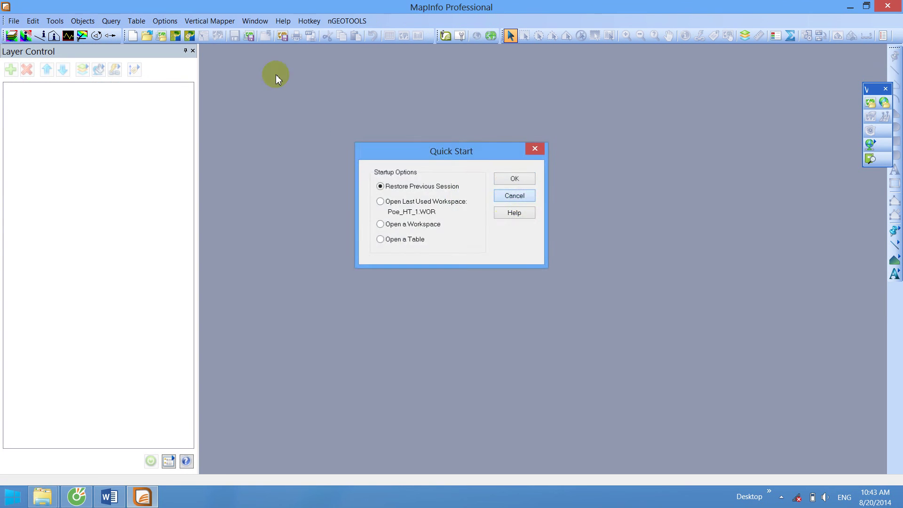
left_click(514, 196)
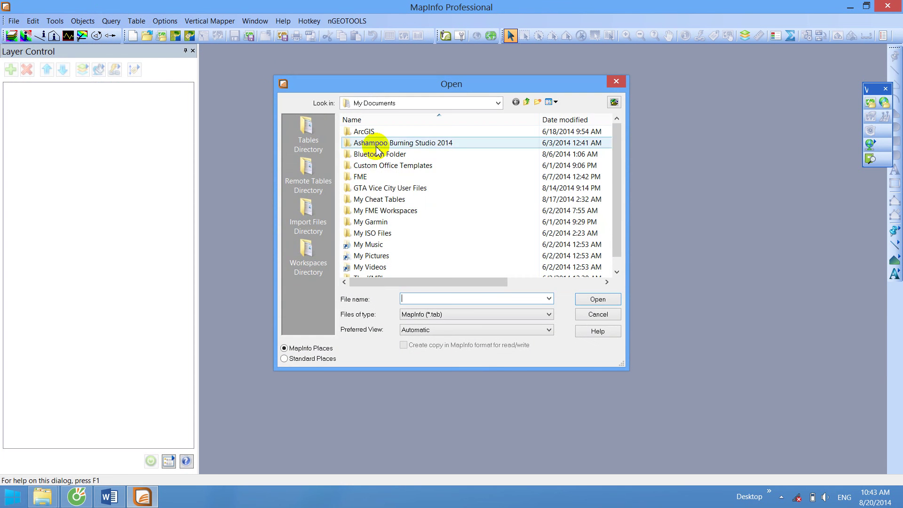
Open the kt_anhha.TAB table from the PO E_nhap folder on drive I: and maximize its map window
left_click(311, 358)
left_click(307, 166)
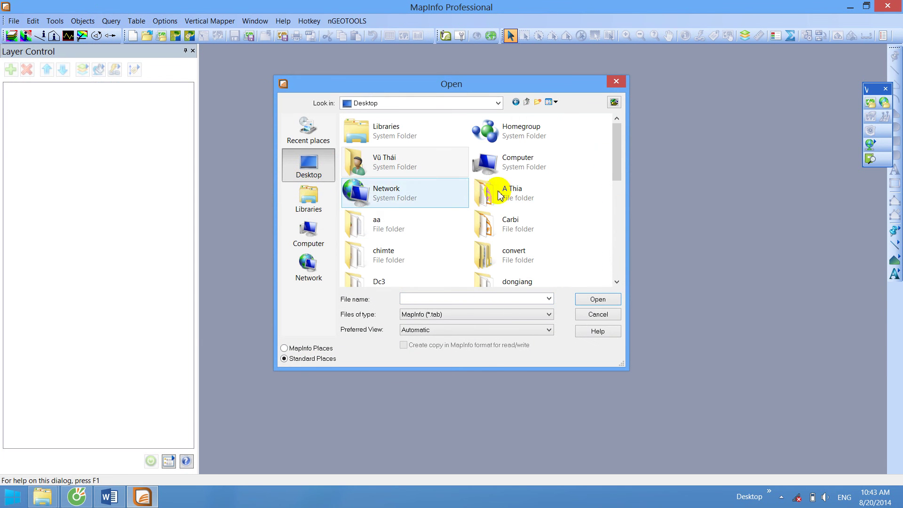
left_click(502, 166)
double_click(501, 166)
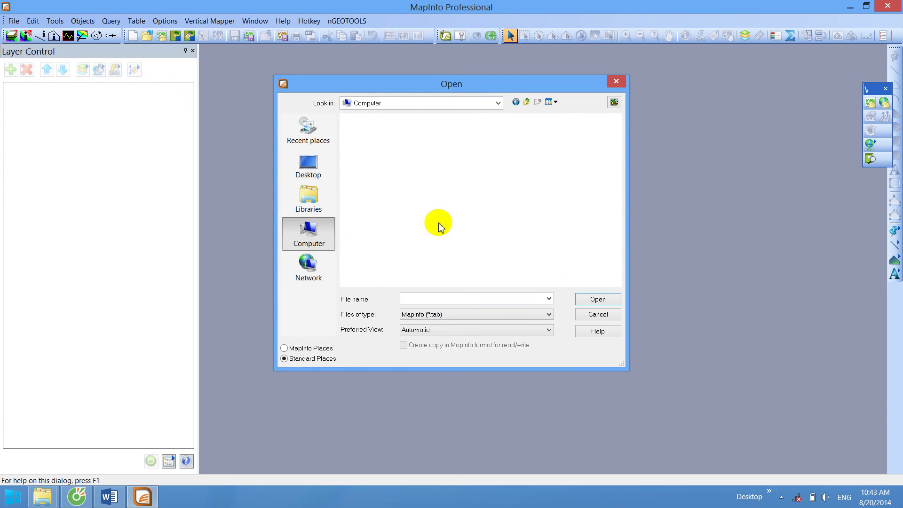
double_click(426, 239)
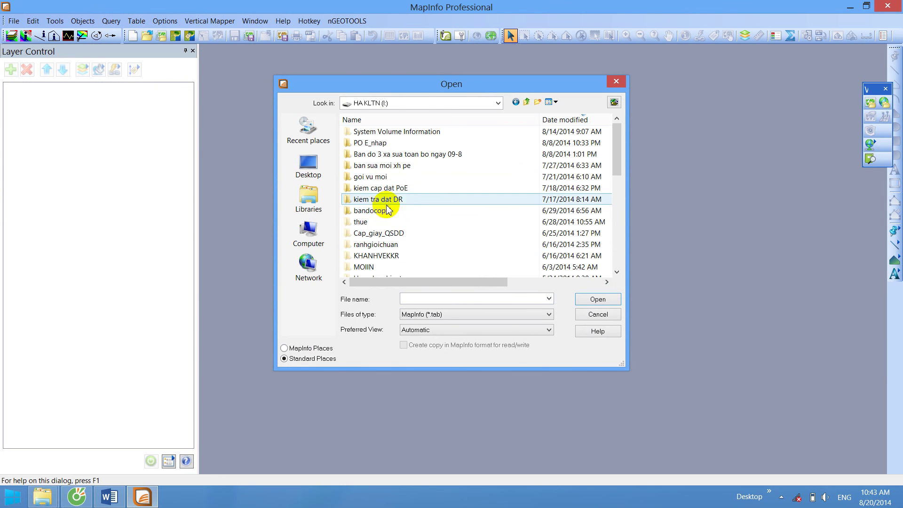
double_click(371, 143)
left_click(374, 142)
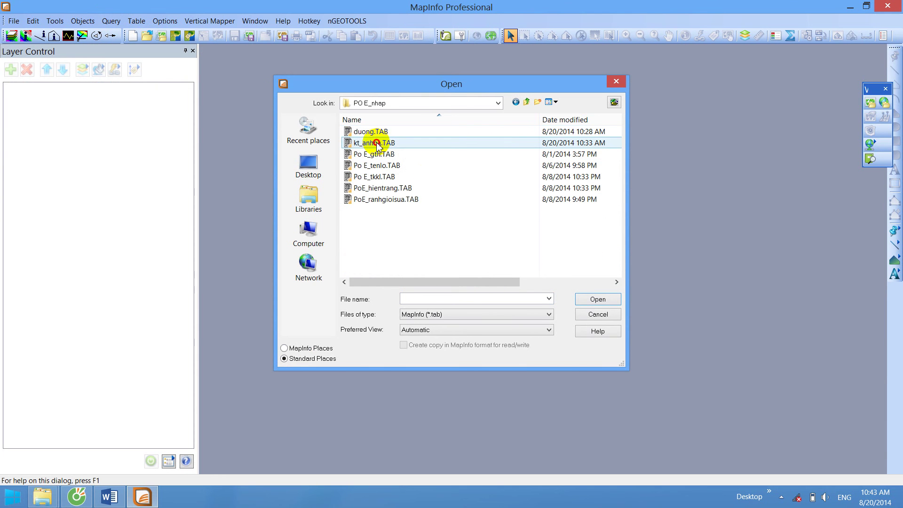
left_click(608, 300)
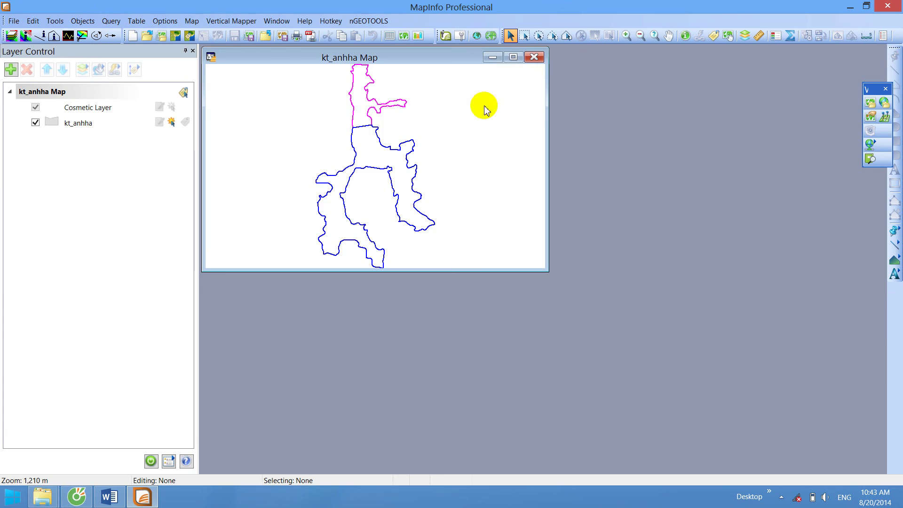
left_click(513, 57)
Make the kt_anhha layer editable, delete its large lower blue polygon, and save the table
left_click(519, 217)
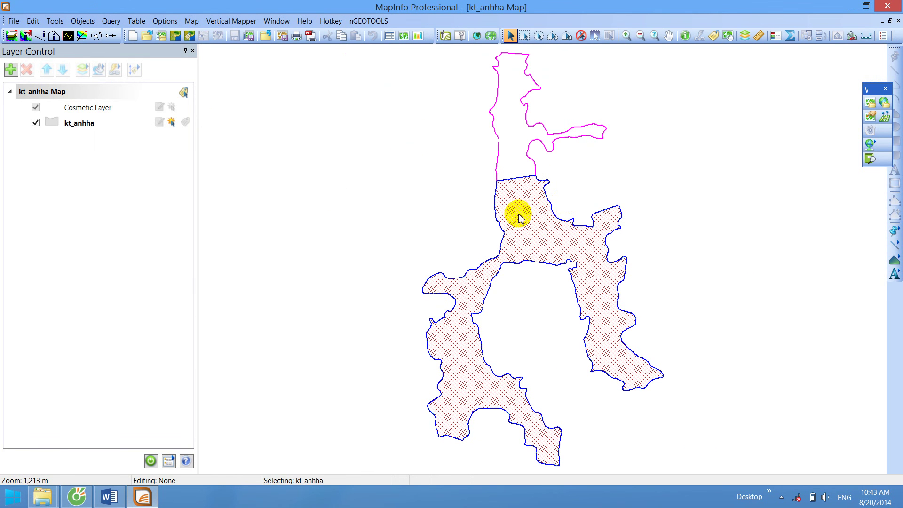
left_click(165, 121)
key("Delete")
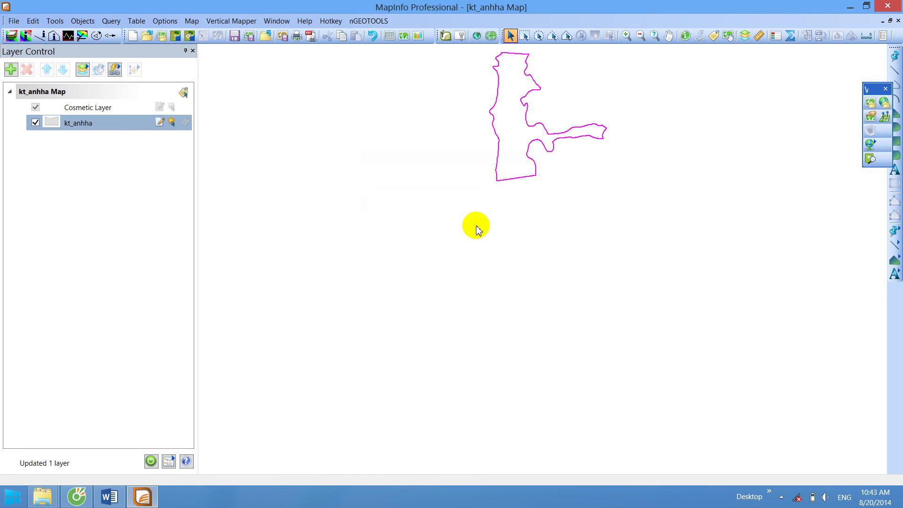
key("ctrl+s")
left_click(520, 186)
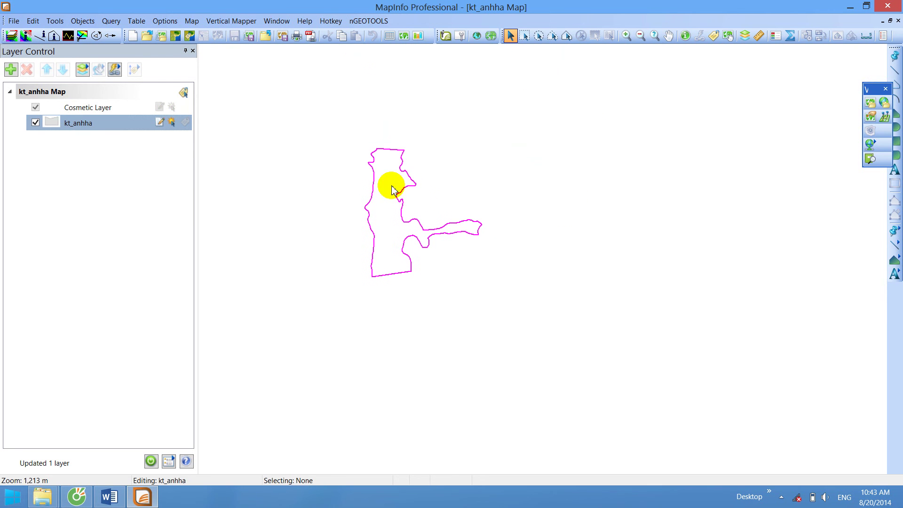
Run the Extrac Point.MBX MapBasic program from the desktop
left_click(394, 191)
left_click(83, 20)
left_click(421, 169)
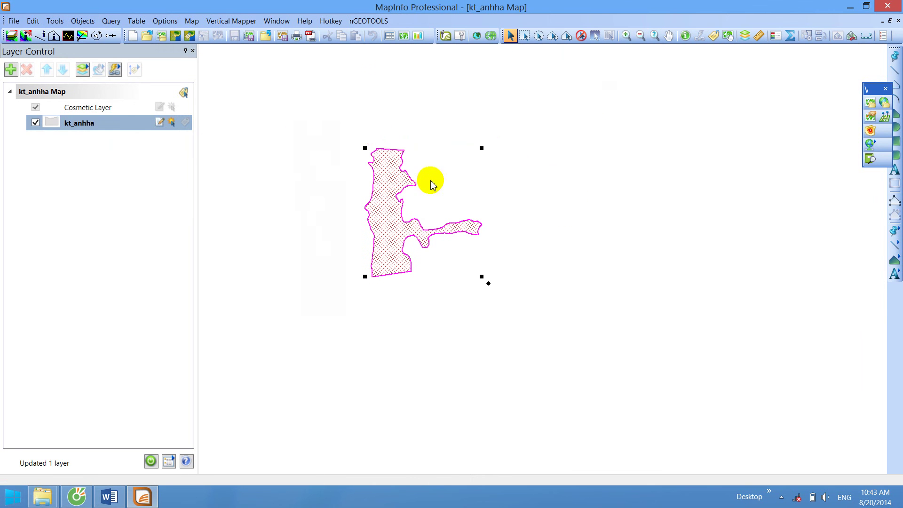
key("ctrl+u")
left_click_drag(467, 89, 439, 71)
left_click(365, 345)
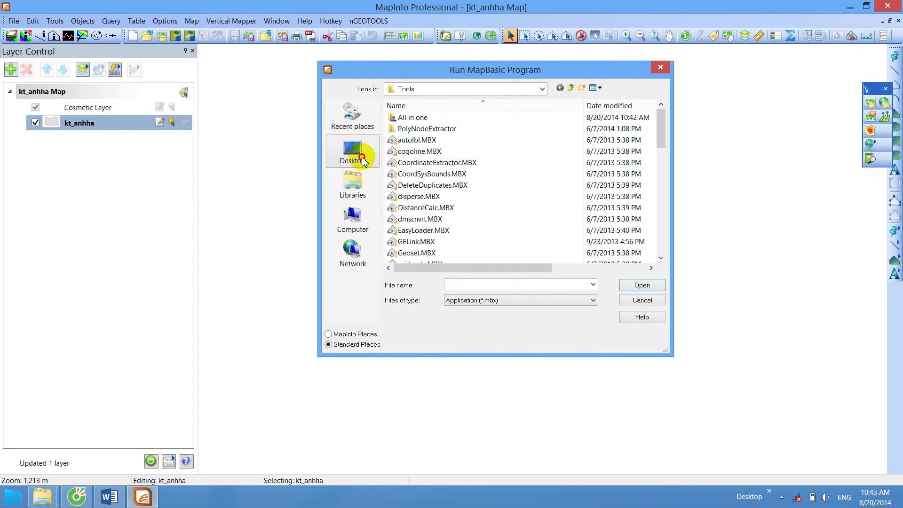
left_click(352, 156)
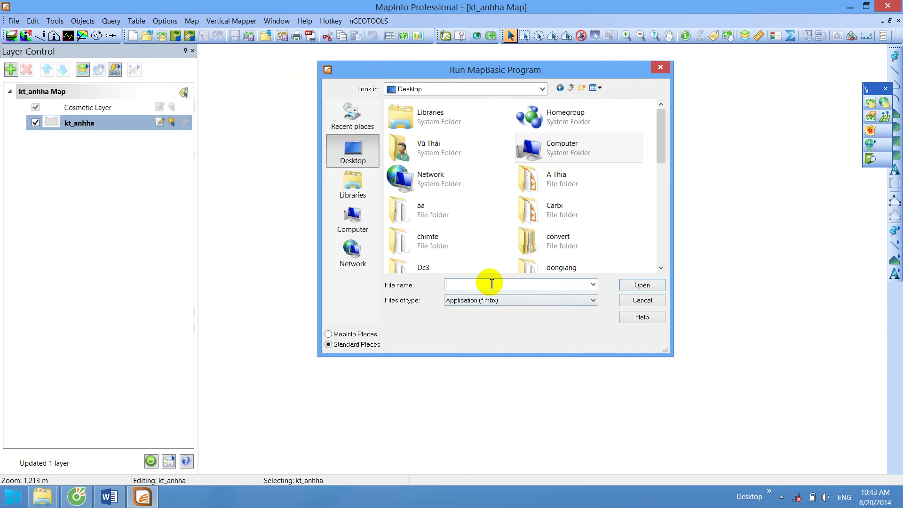
type("E")
left_click(490, 306)
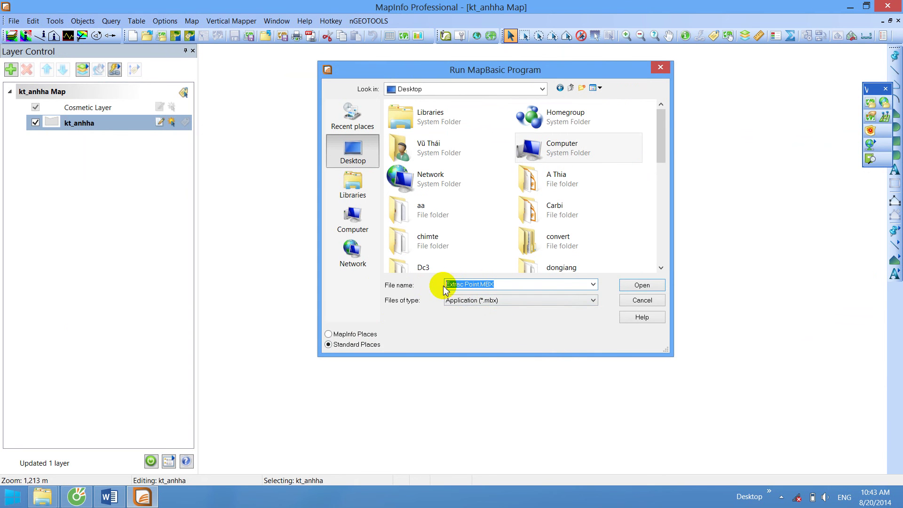
left_click(653, 286)
Generate vertex points for the selected polygon of the kt_anhha layer into a point layer named Lop_point
left_click(404, 21)
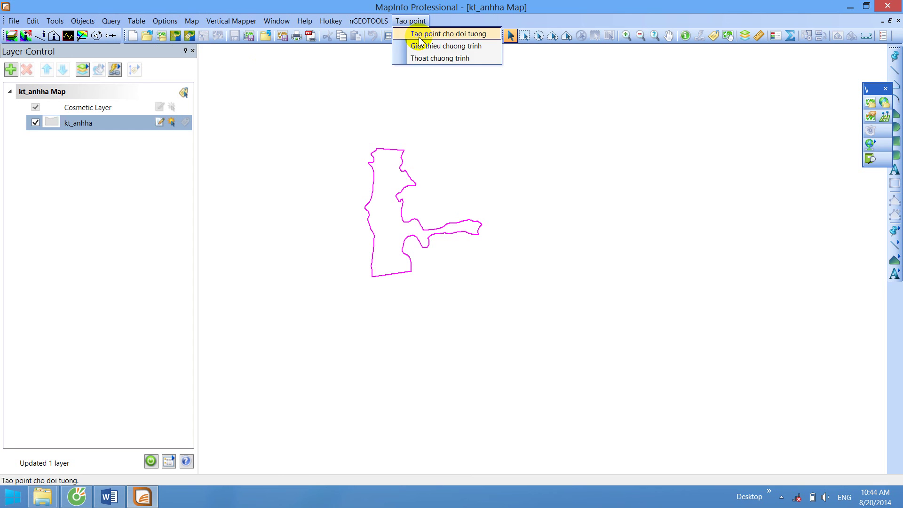
left_click(393, 156)
left_click(394, 155)
left_click(411, 21)
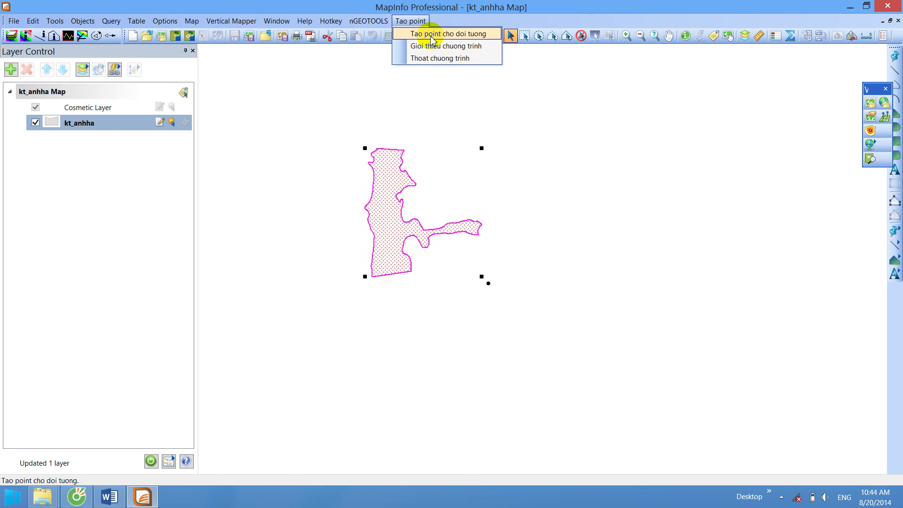
left_click(431, 34)
left_click_drag(453, 149, 687, 135)
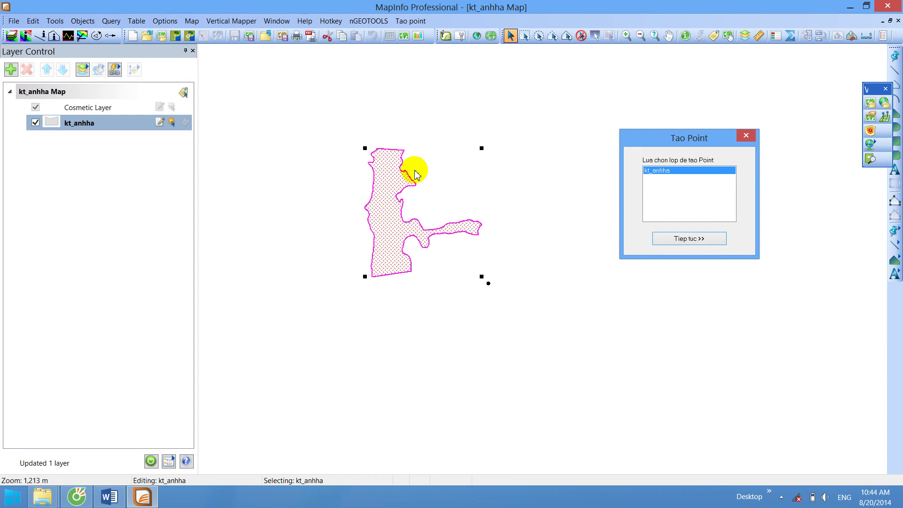
left_click(686, 241)
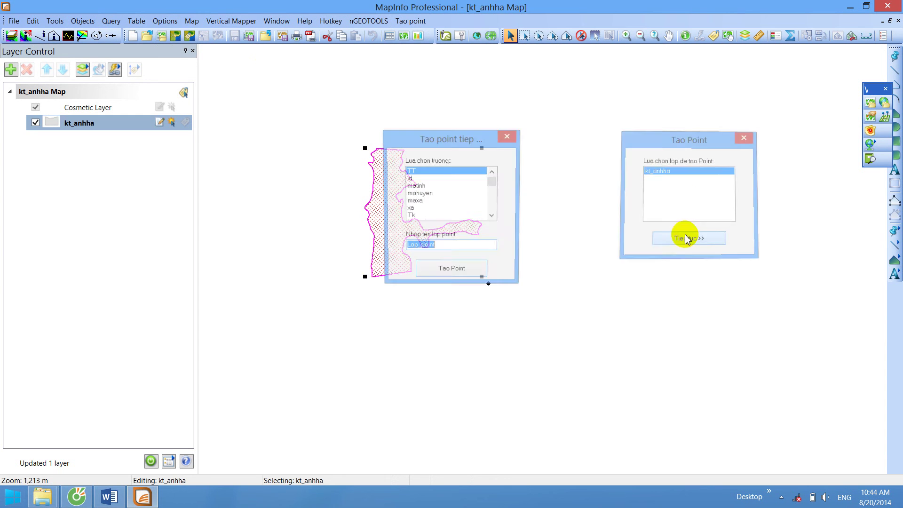
left_click(452, 272)
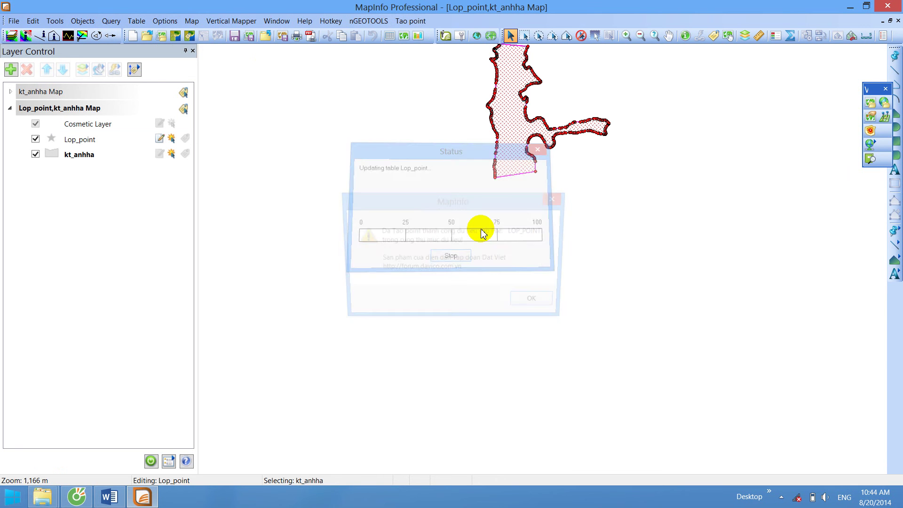
left_click(532, 306)
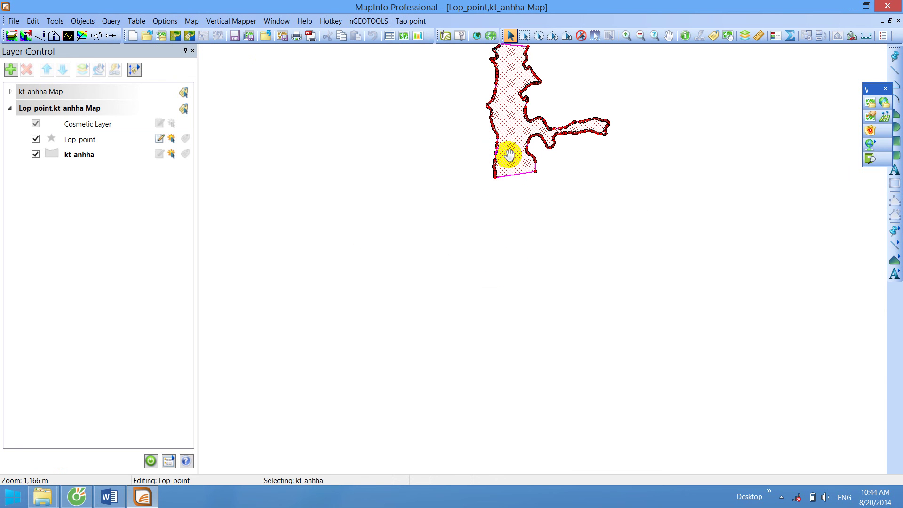
Examine the points generated along the boundary of the kt_anhha polygon, up close and as a whole
left_click_drag(509, 155, 489, 300)
scroll(498, 231, "up", 3)
left_click_drag(362, 238, 459, 220)
left_click_drag(473, 282, 436, 203)
scroll(437, 203, "up", 2)
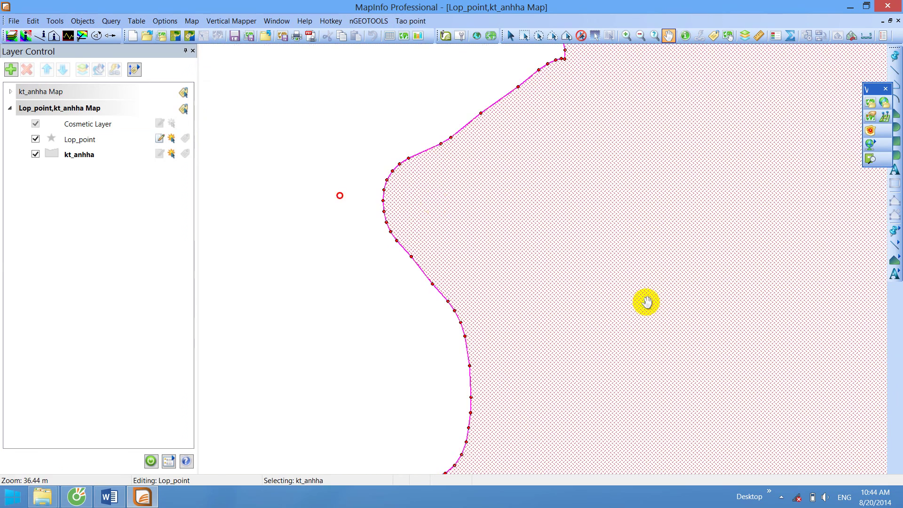
scroll(574, 172, "down", 1)
left_click_drag(652, 229, 605, 52)
scroll(566, 208, "down", 1)
left_click_drag(600, 226, 525, 10)
left_click_drag(576, 287, 505, 2)
left_click_drag(540, 245, 521, 11)
scroll(532, 234, "down", 2)
left_click_drag(507, 219, 502, 239)
scroll(532, 266, "up", 1)
left_click_drag(486, 328, 530, 312)
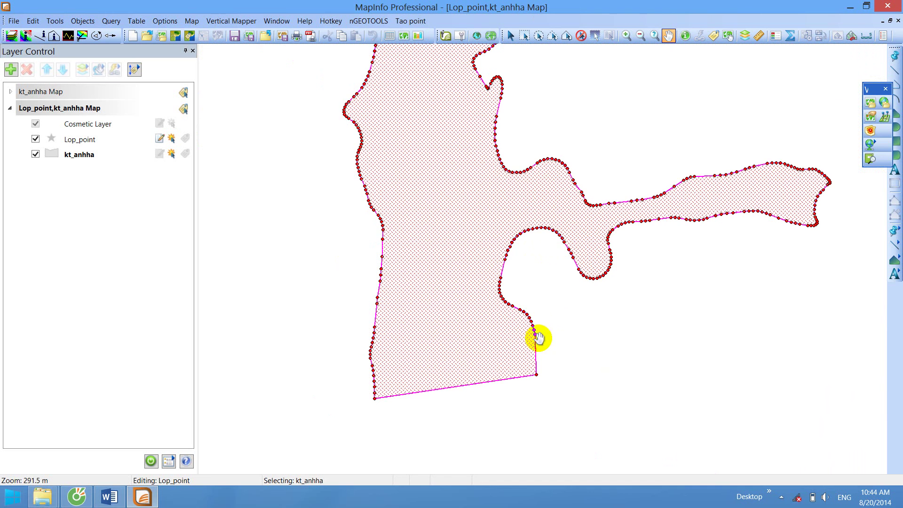
left_click_drag(486, 180, 461, 257)
scroll(466, 203, "down", 1)
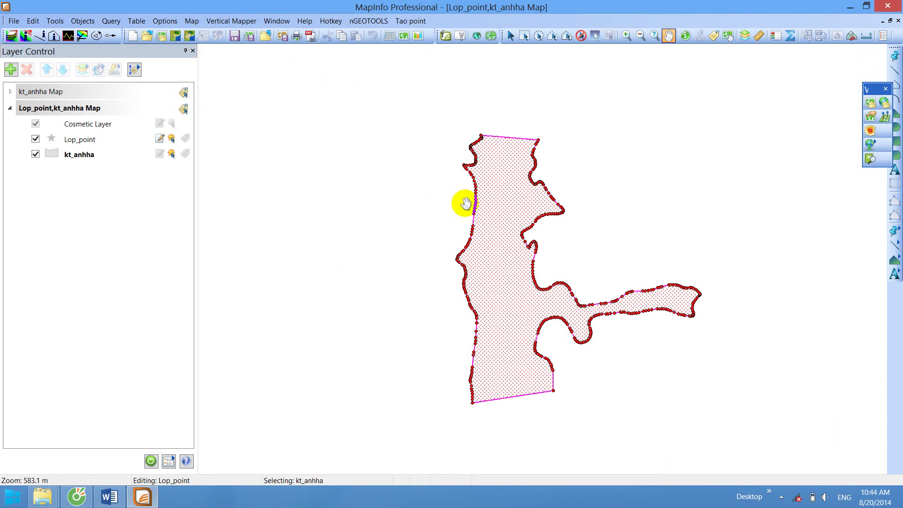
left_click_drag(519, 208, 461, 227)
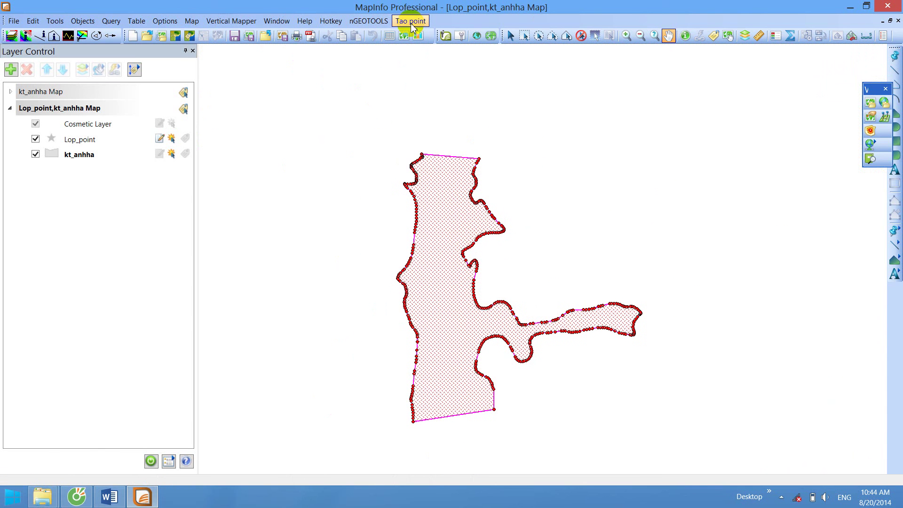
key("F2")
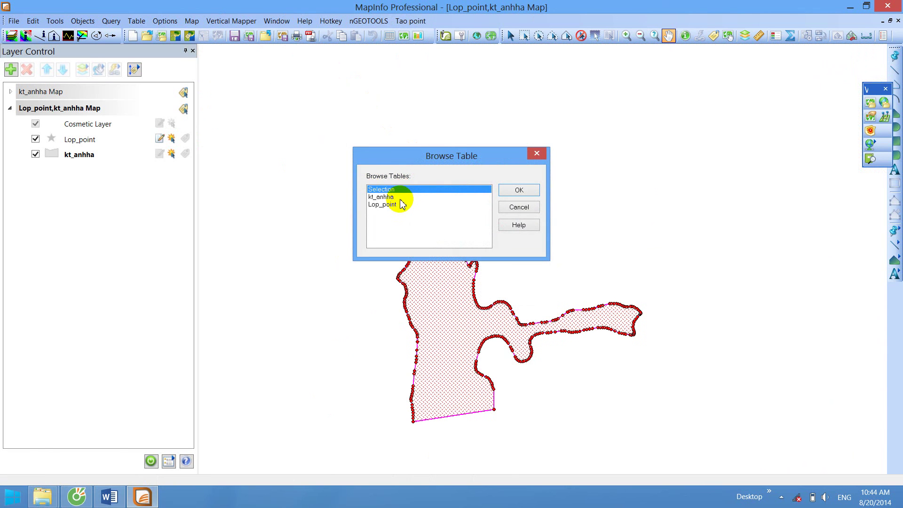
left_click(397, 205)
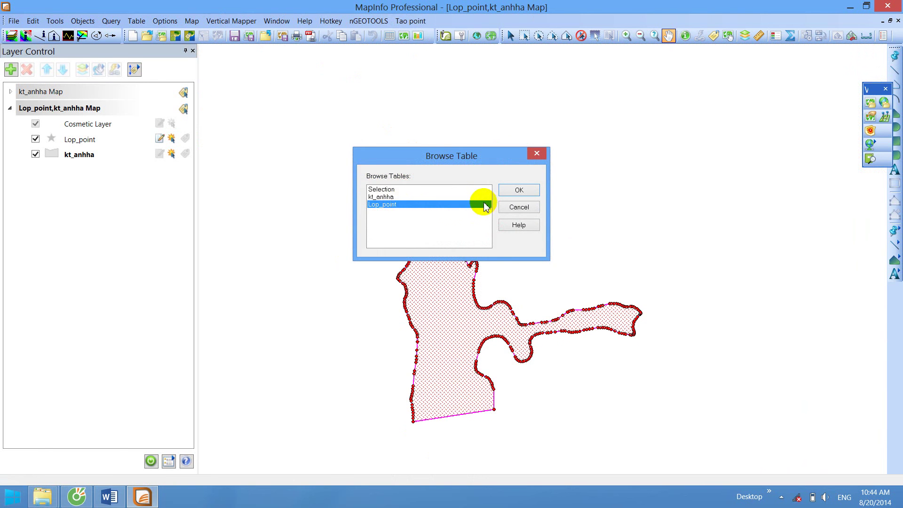
left_click(520, 207)
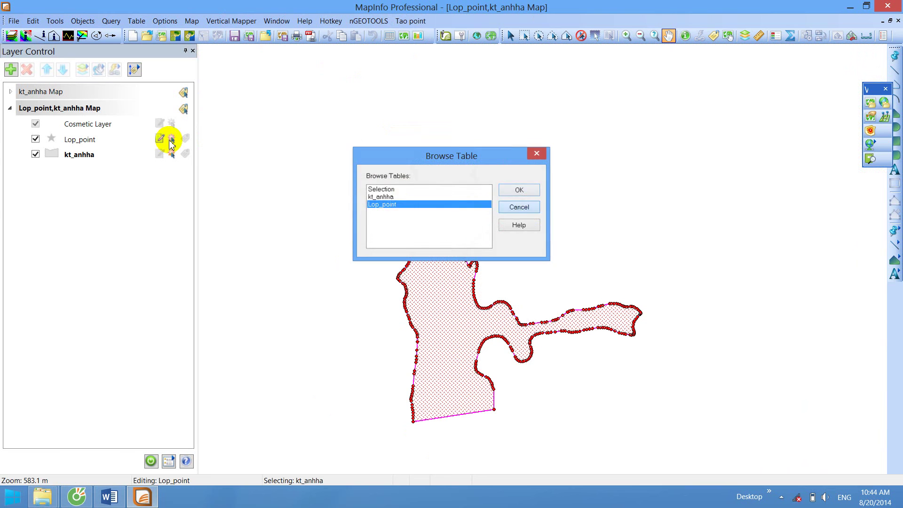
Browse the records of the Lop_point table to check the points' STT, CenterX and CenterY values, and close the browser
left_click(80, 143)
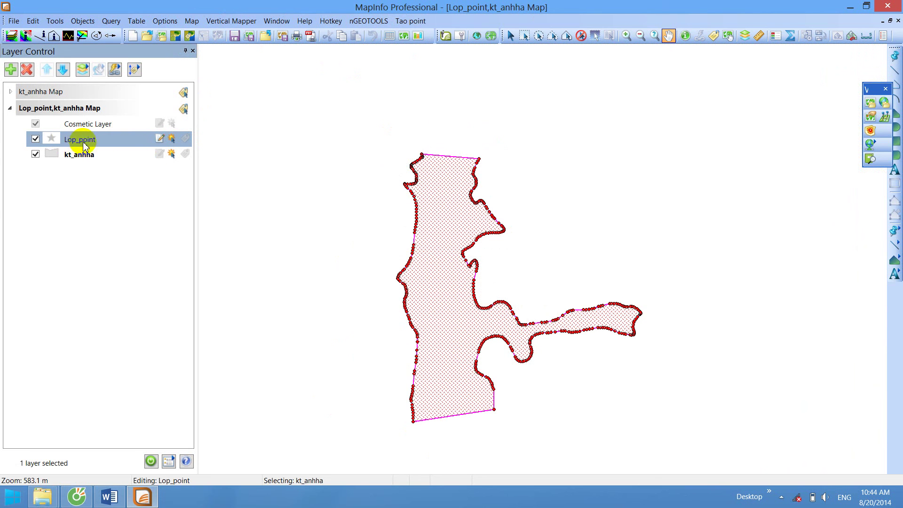
key("F2")
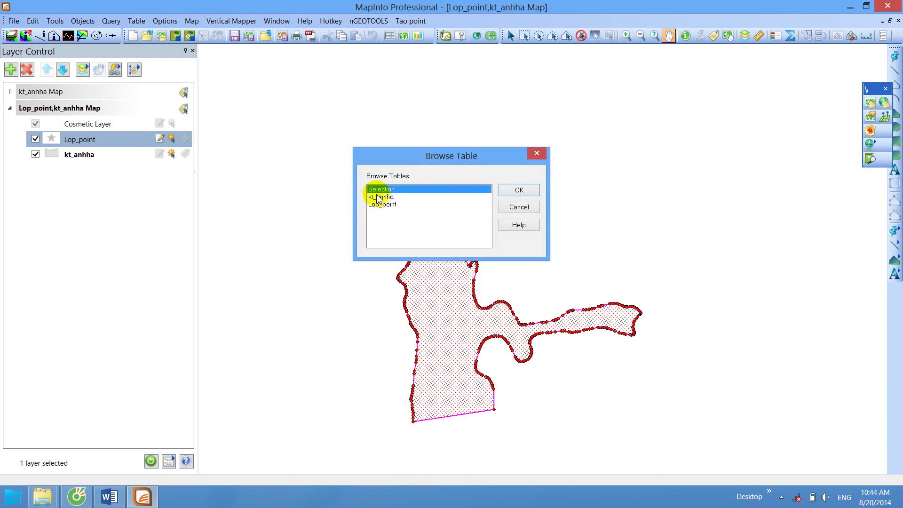
left_click(395, 204)
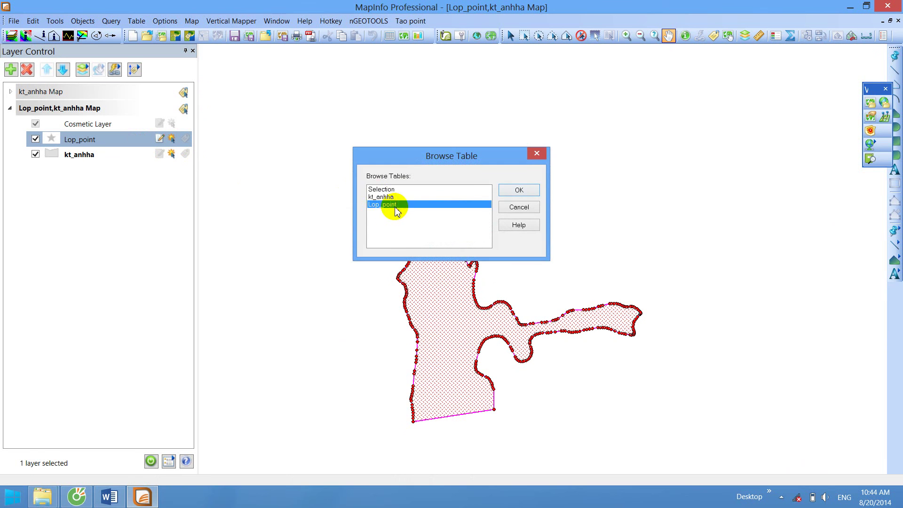
left_click(519, 190)
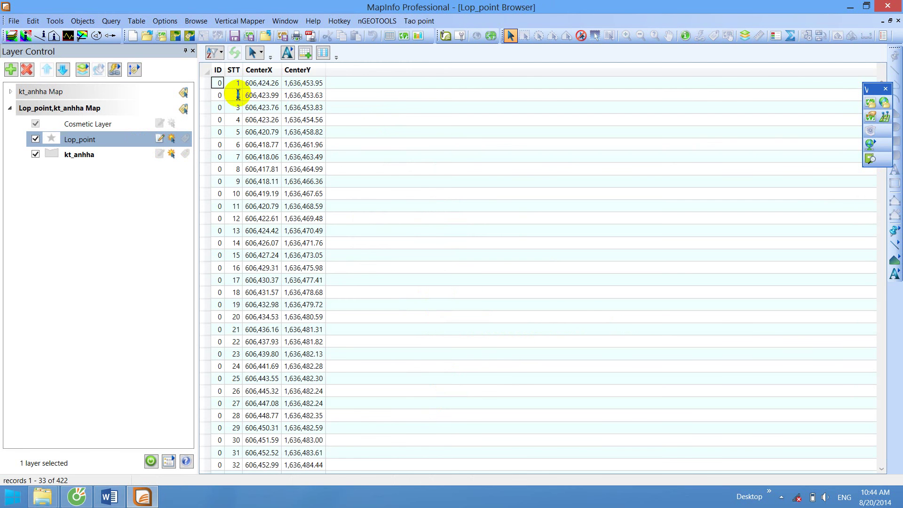
scroll(312, 315, "down", 20)
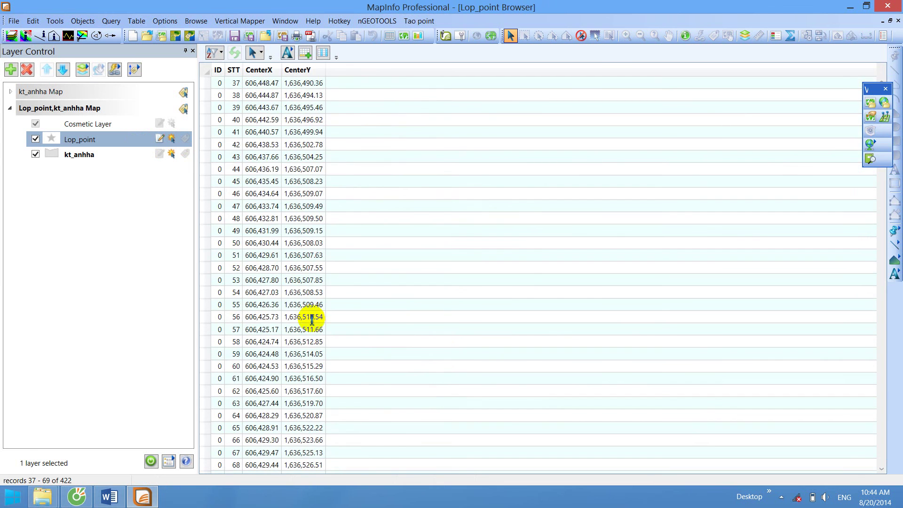
left_click(897, 22)
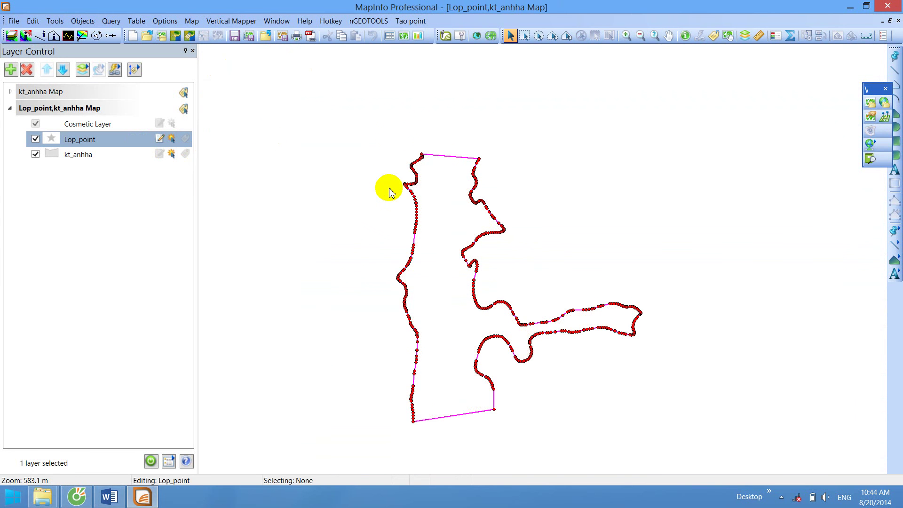
Close all open tables, saving all modified data, and exit MapInfo
left_click(12, 21)
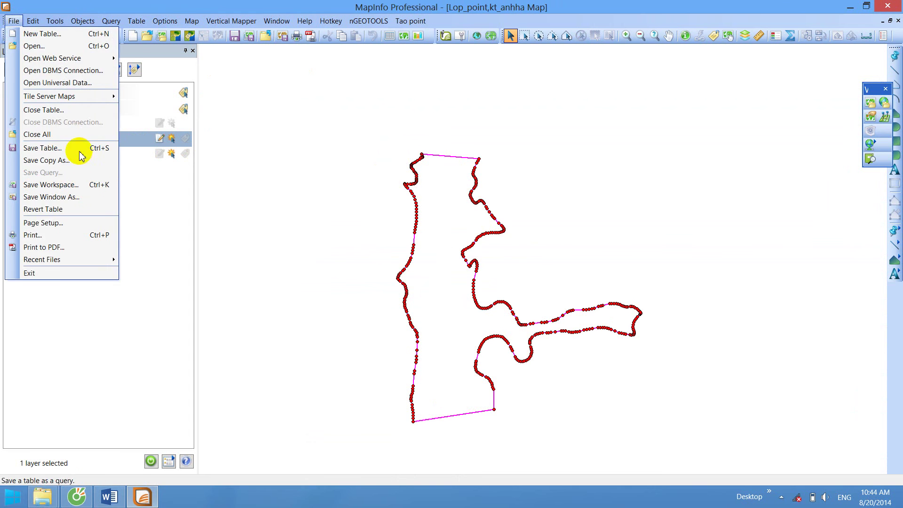
left_click(77, 138)
left_click(550, 181)
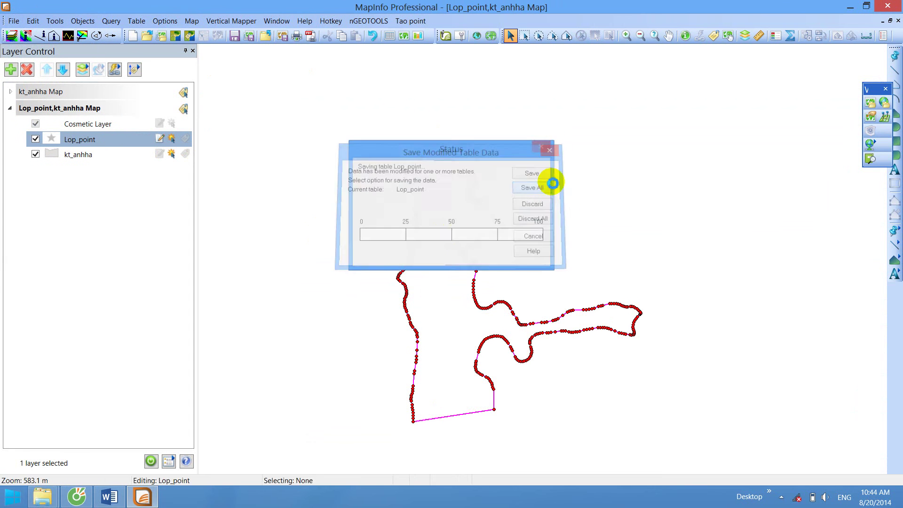
left_click(886, 8)
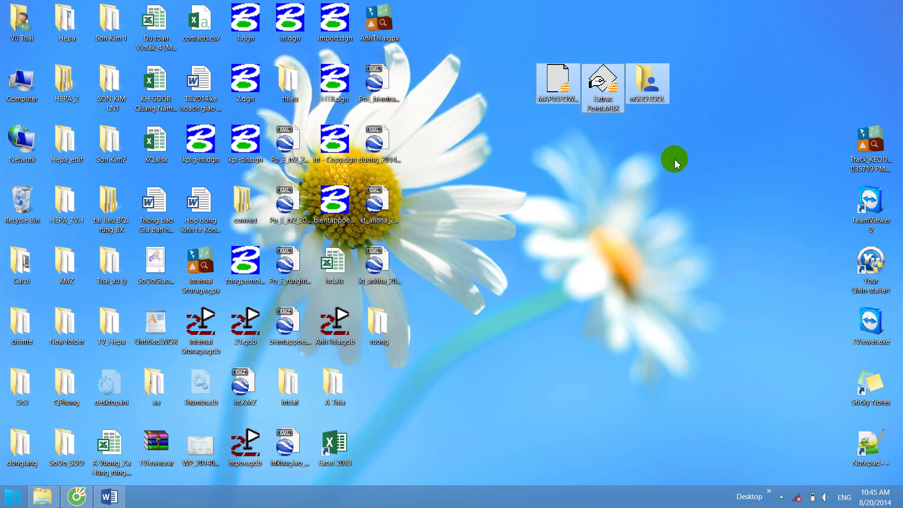
Create a desktop folder named Tools Maps and move the MAPINFOW.PRJ, Extrac Point.MBX and nGEOTOOL icons just above it
left_click(585, 240)
right_click(562, 197)
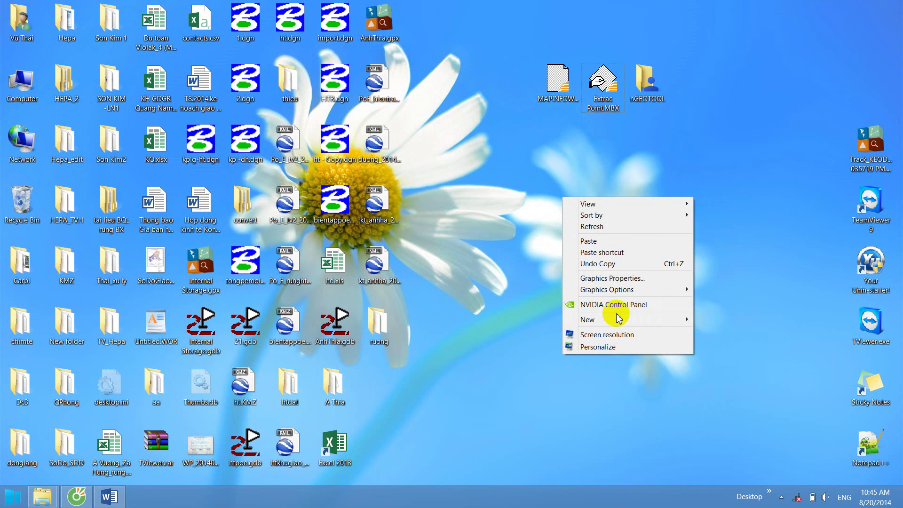
mouse_move(642, 316)
left_click(736, 320)
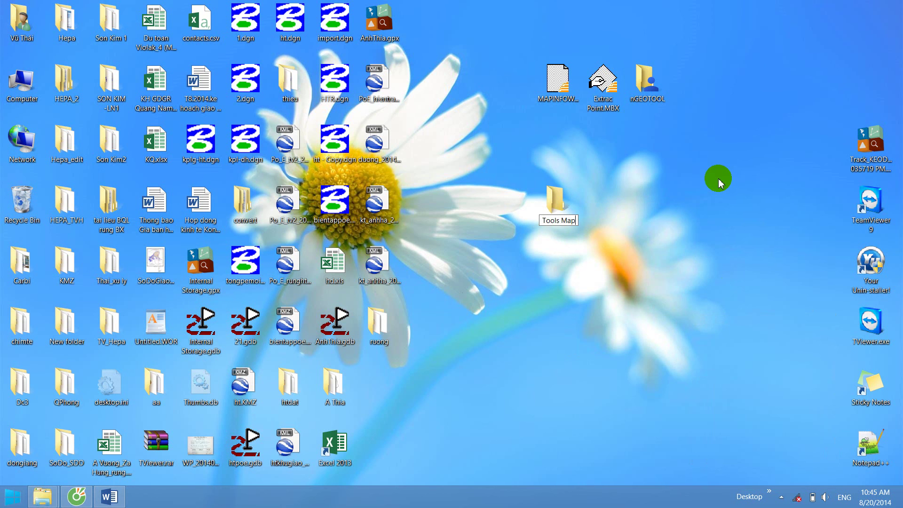
left_click_drag(688, 140, 570, 163)
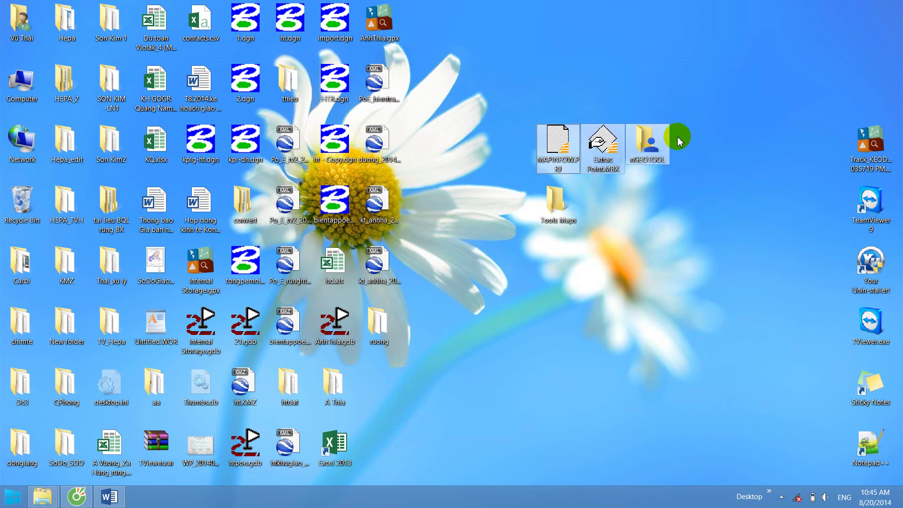
Look through the MBX files inside the nGEOTOOL folder and close its window
double_click(647, 142)
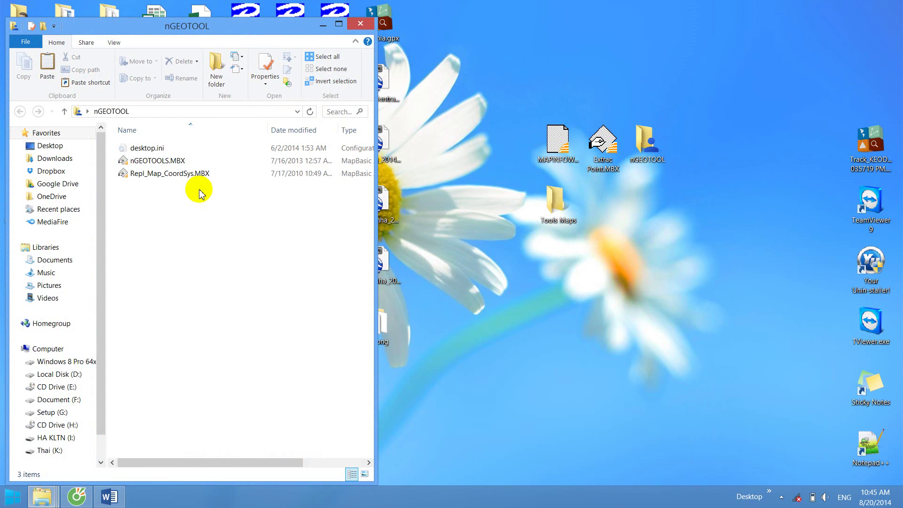
left_click(188, 160)
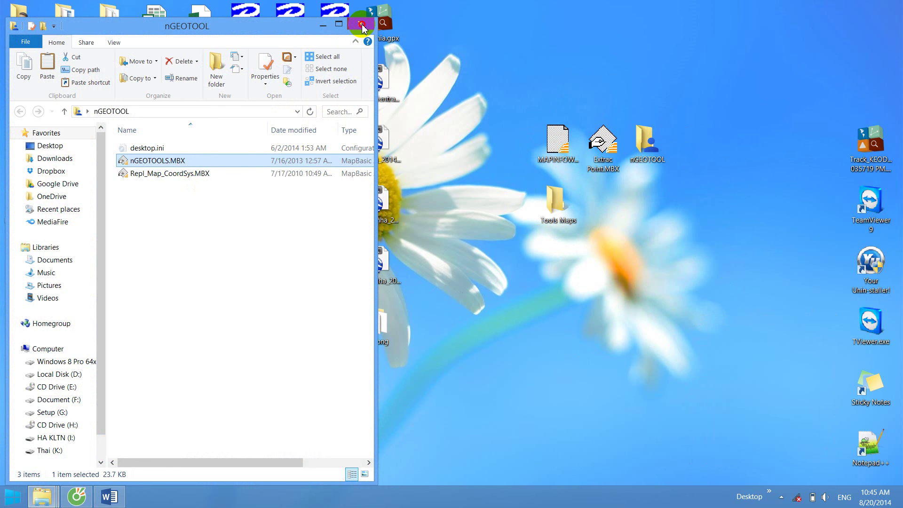
key("alt+F4")
double_click(645, 147)
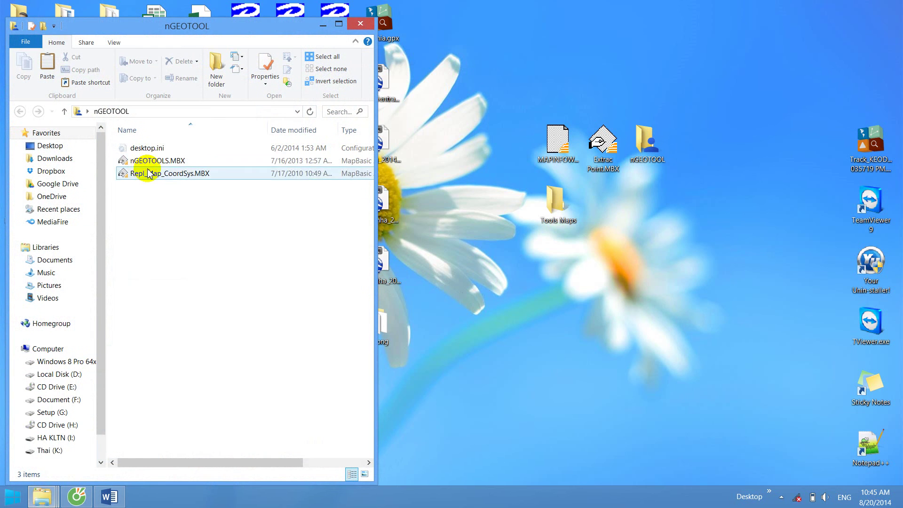
left_click(153, 163)
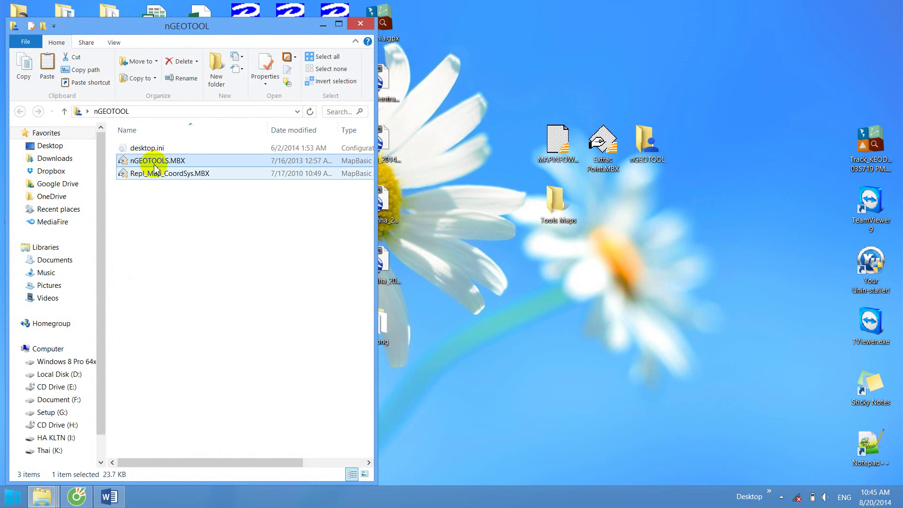
left_click(360, 24)
Move MAPINFOW.PRJ, Extrac Point.MBX and the nGEOTOOL folder into the Tools Maps folder
left_click_drag(625, 151, 551, 121)
left_click_drag(557, 145, 559, 202)
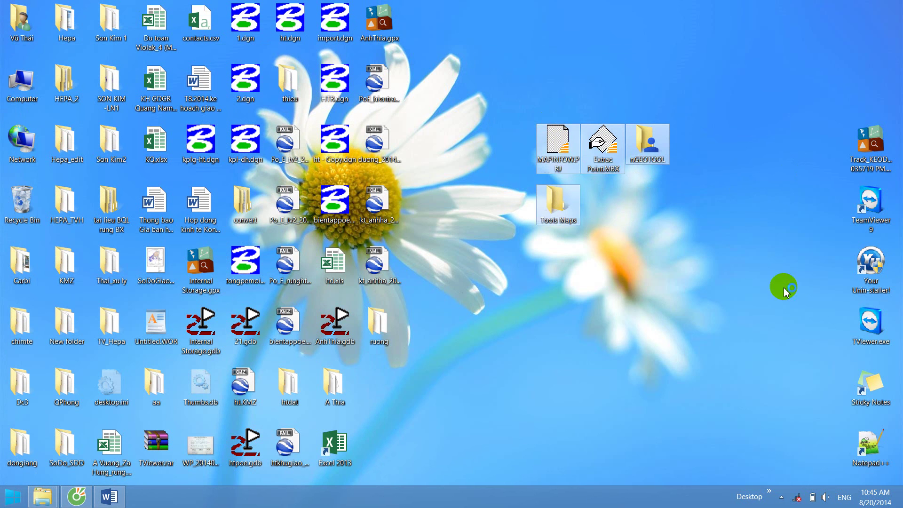